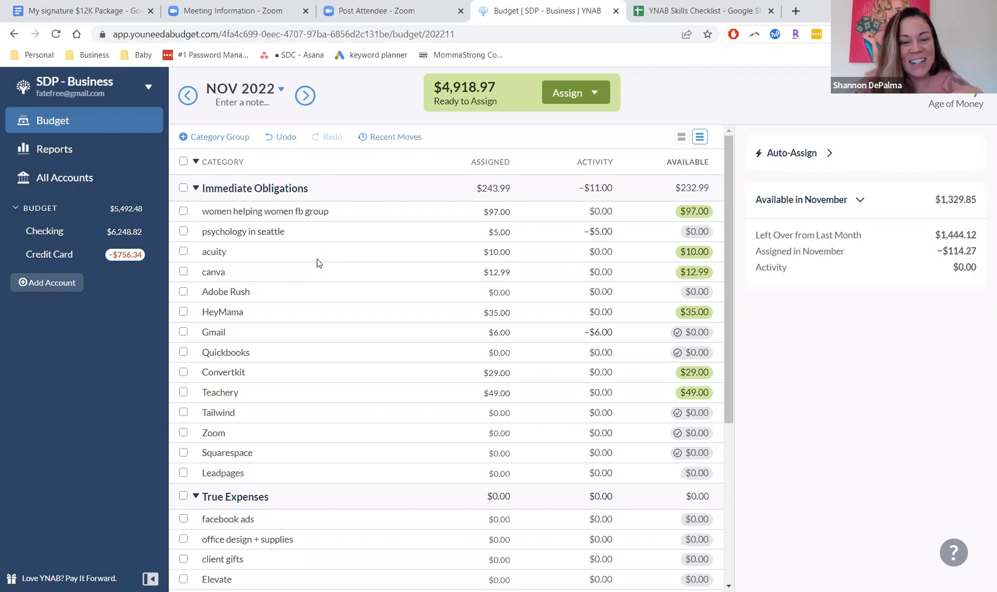
left_click(183, 188)
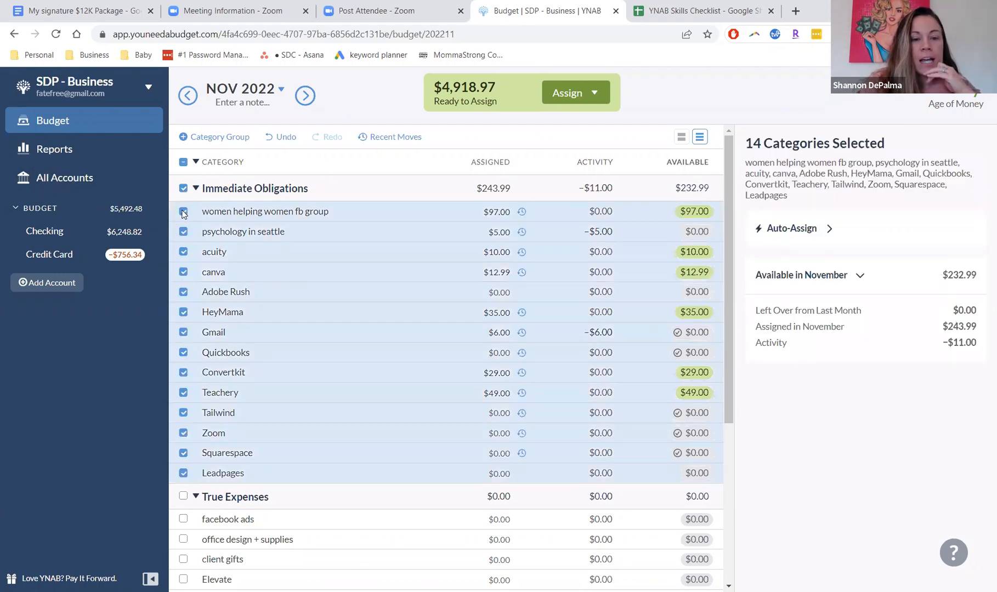
left_click(183, 212)
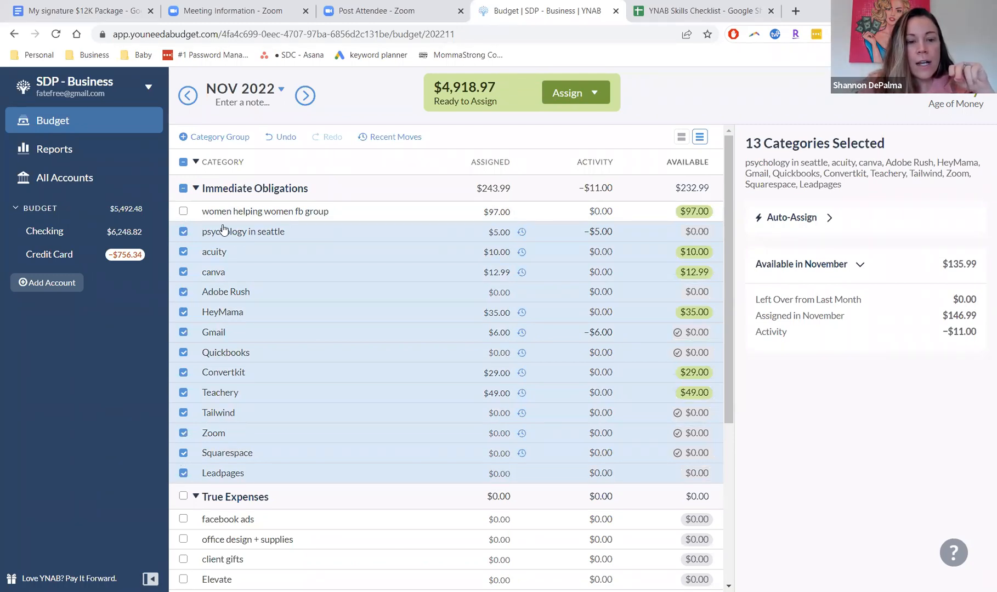
left_click(184, 232)
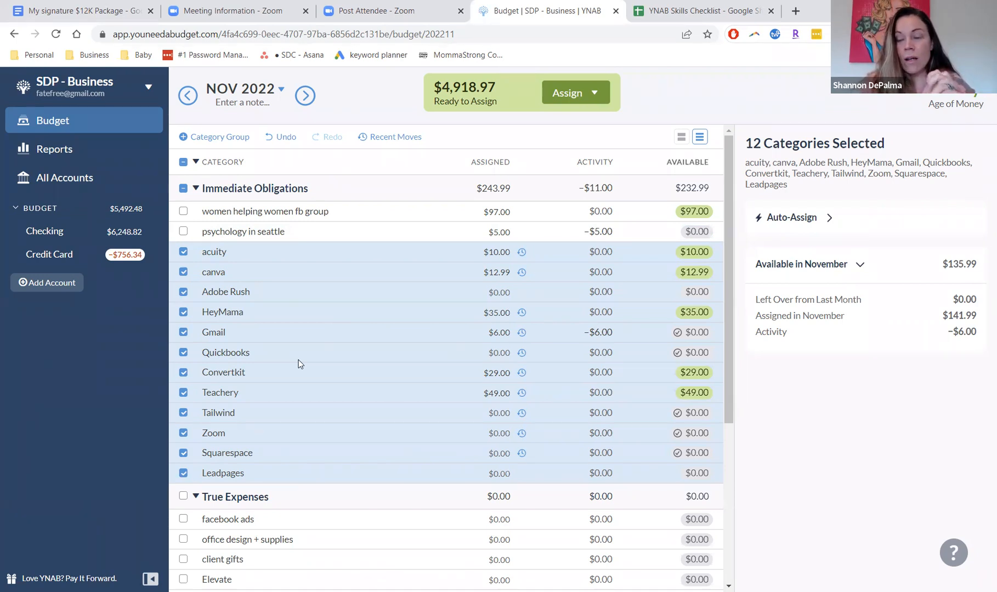
left_click(183, 189)
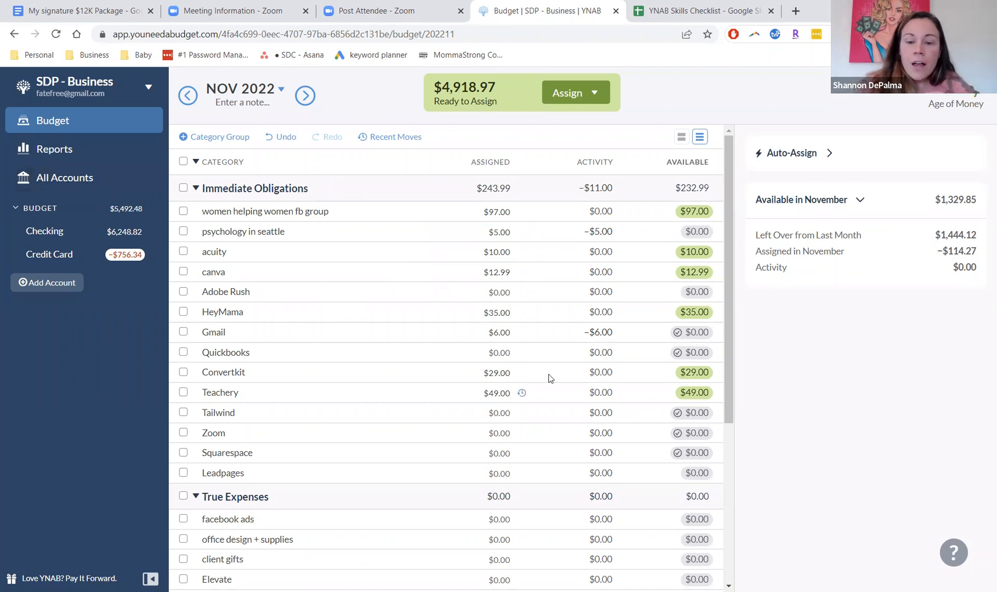
Assign $145.74 to the Quickbooks category under Immediate Obligations for November 2022.
mouse_move(728, 357)
left_mouse_down()
mouse_move(732, 374)
mouse_move(731, 344)
left_mouse_up()
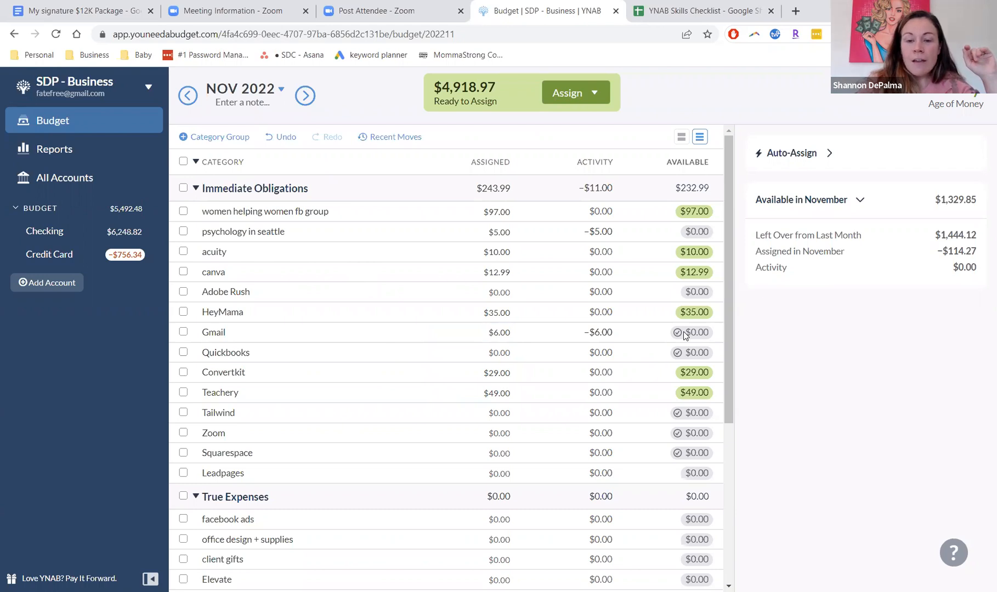
left_click(679, 354)
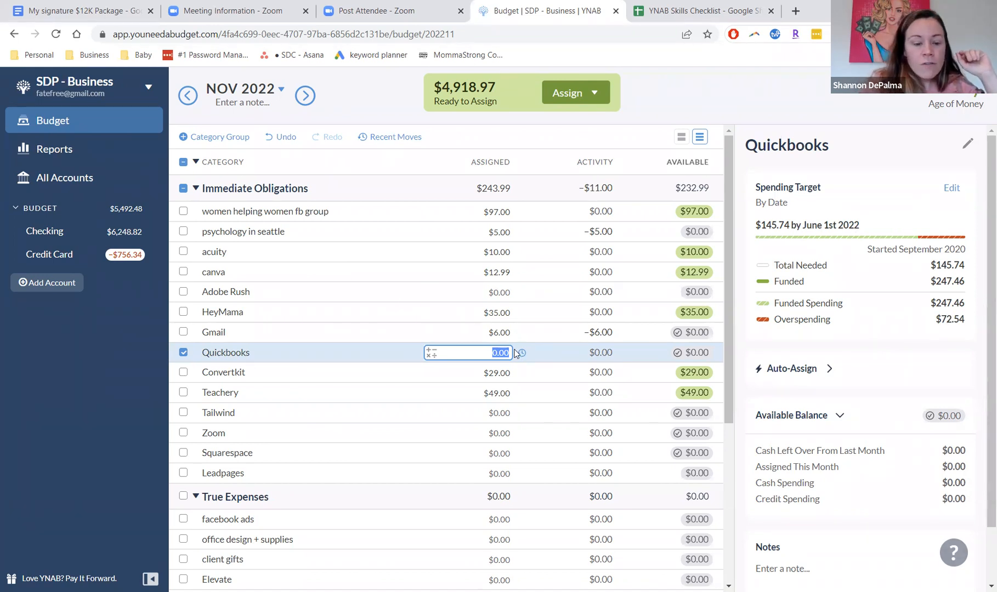
type("145.74")
key("Return")
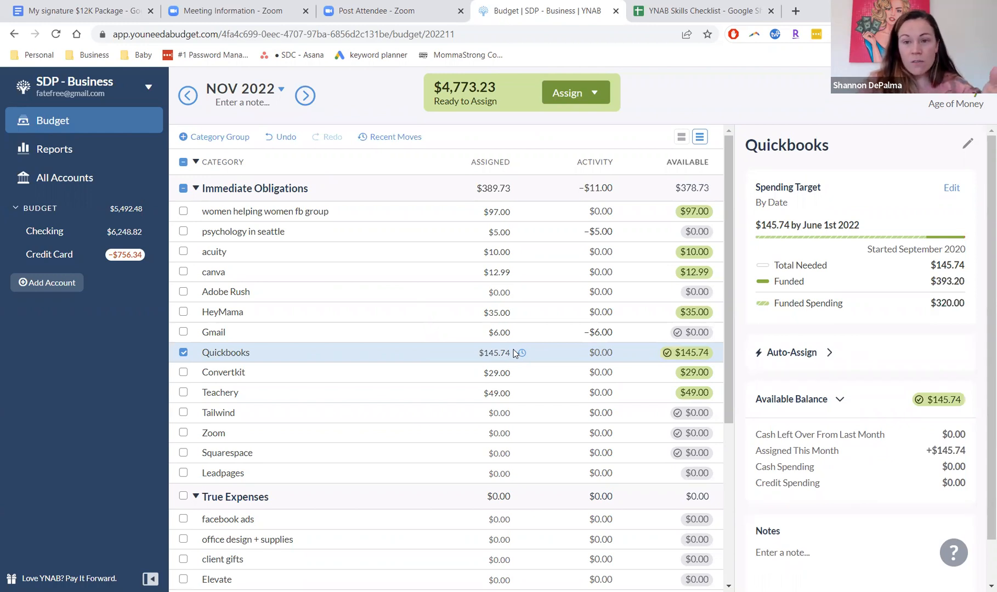
left_click(513, 349)
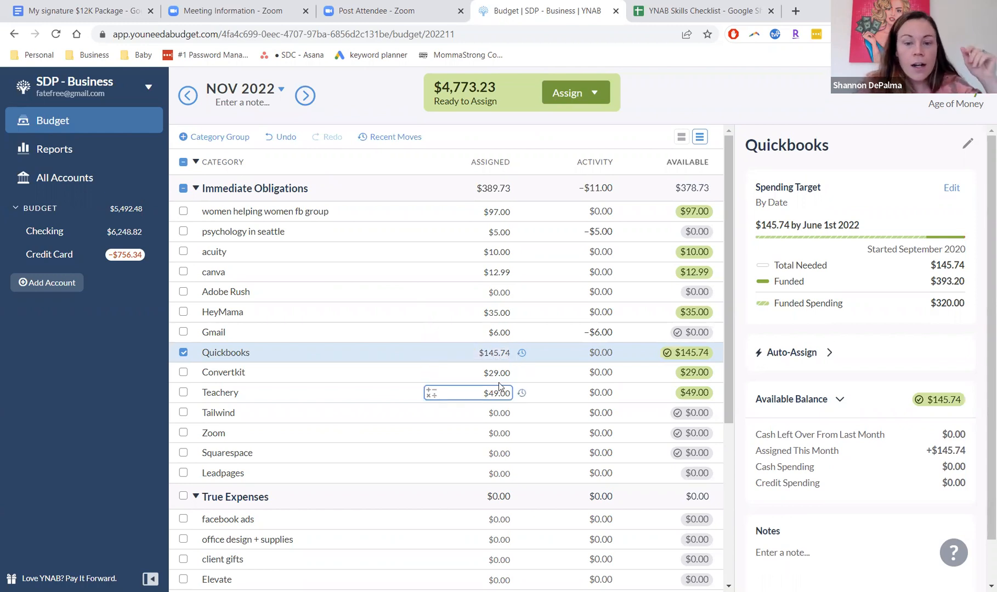
Assign $169.27 to the Tailwind category and clear its selection.
left_click(494, 414)
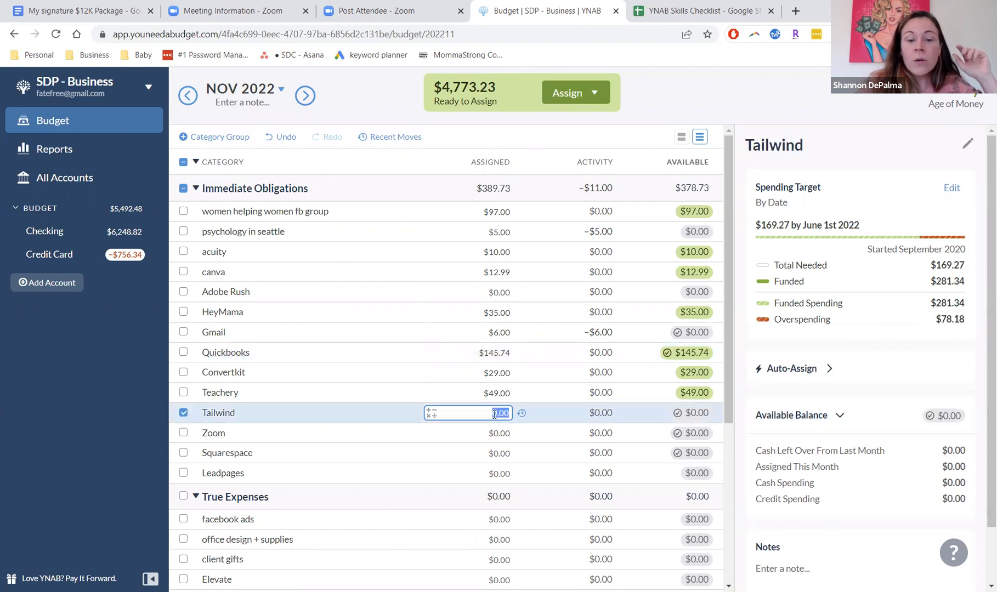
type("149")
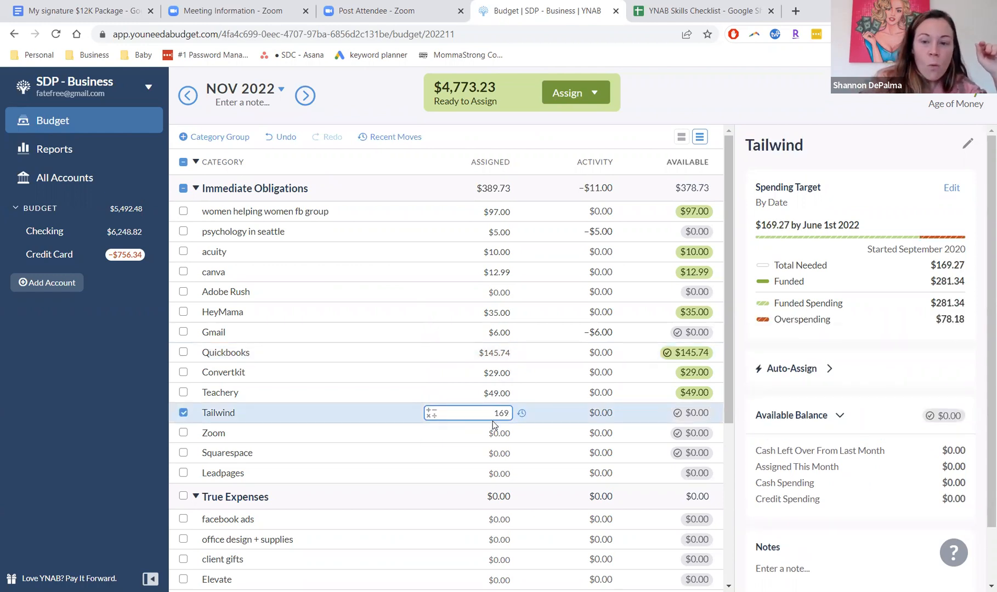
type(".27")
key("Return")
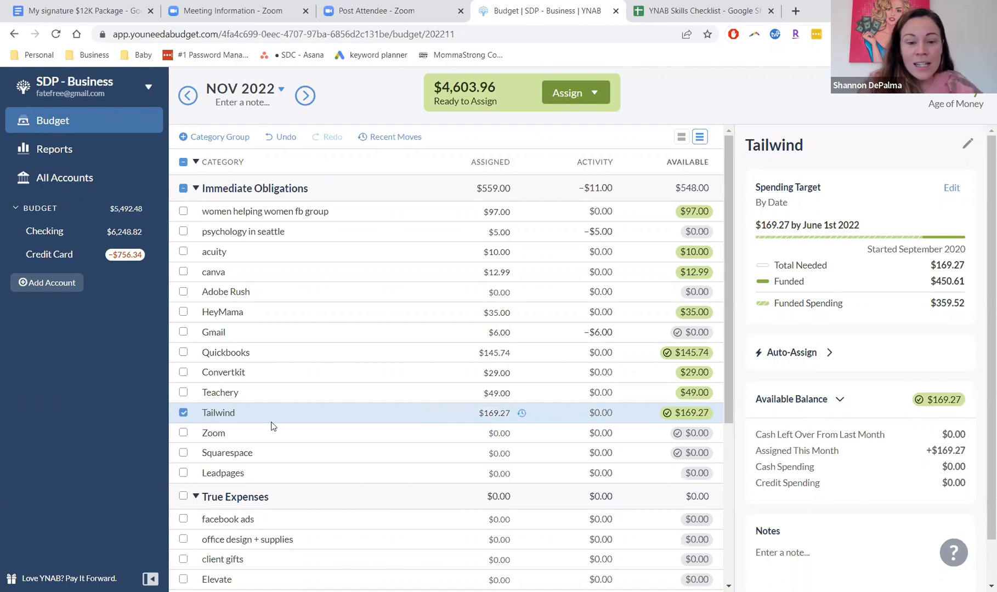
left_click(183, 413)
Assign $149.18 to the Zoom category under Immediate Obligations.
left_click(487, 431)
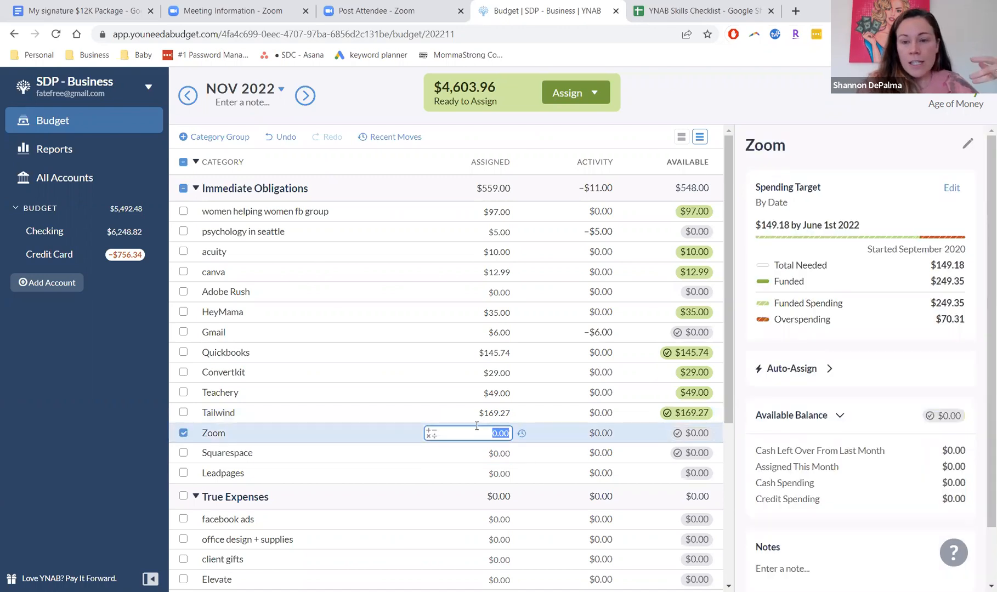
type("149")
type(".1")
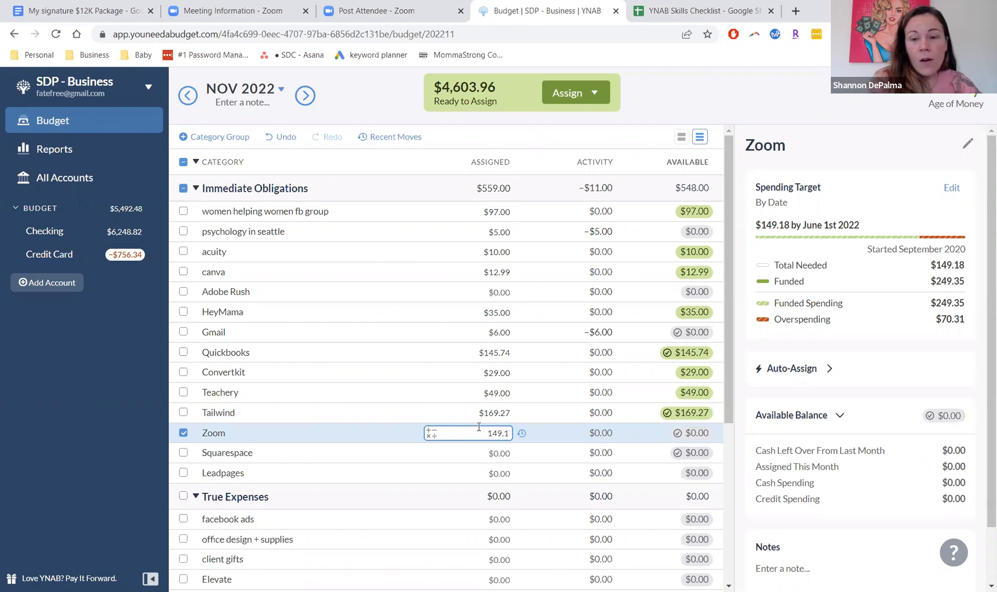
type("8")
key("Return")
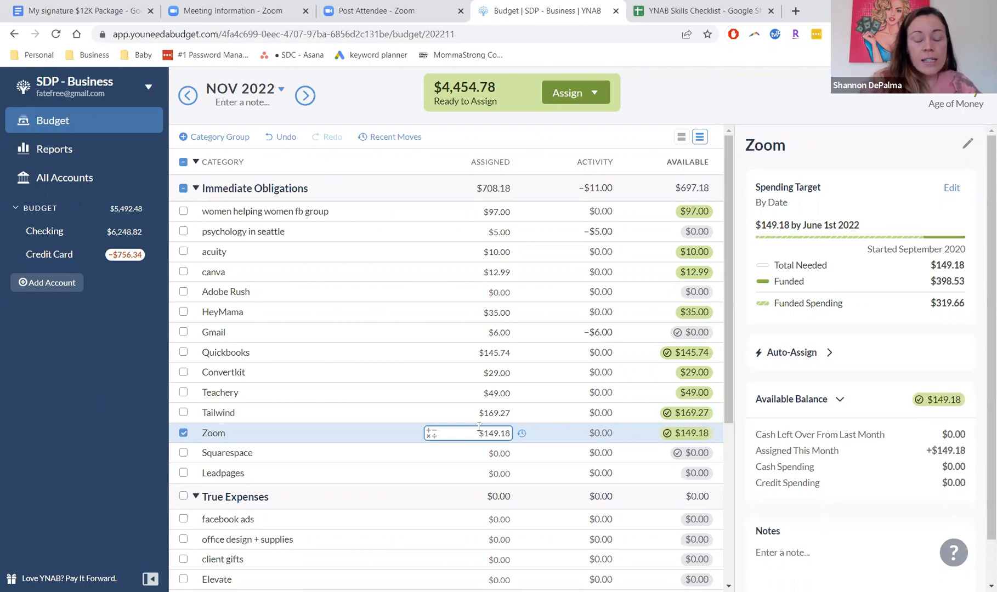
Assign $196.07 to the Squarespace category and clear its selection.
left_click(493, 453)
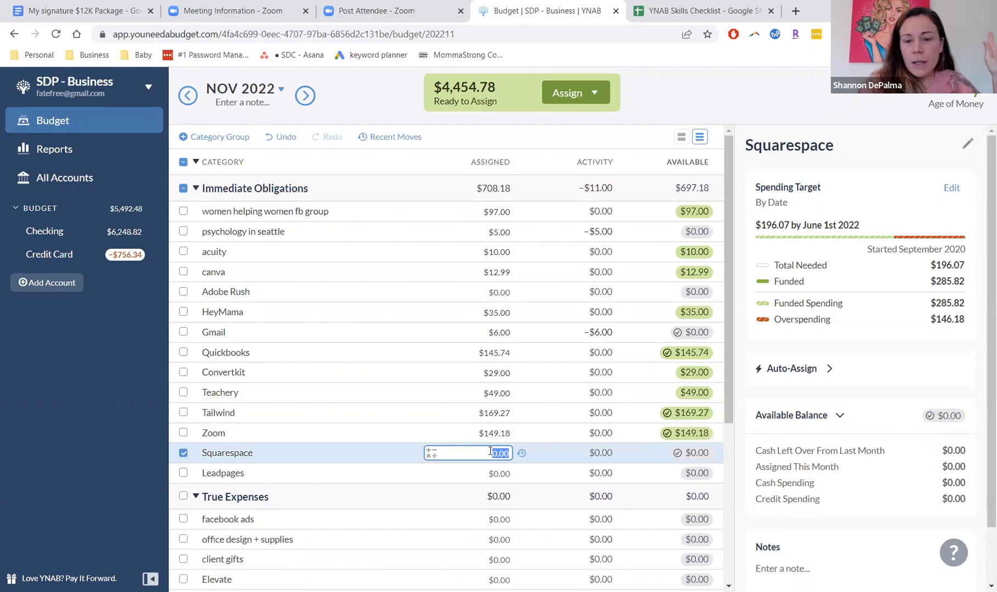
type("1")
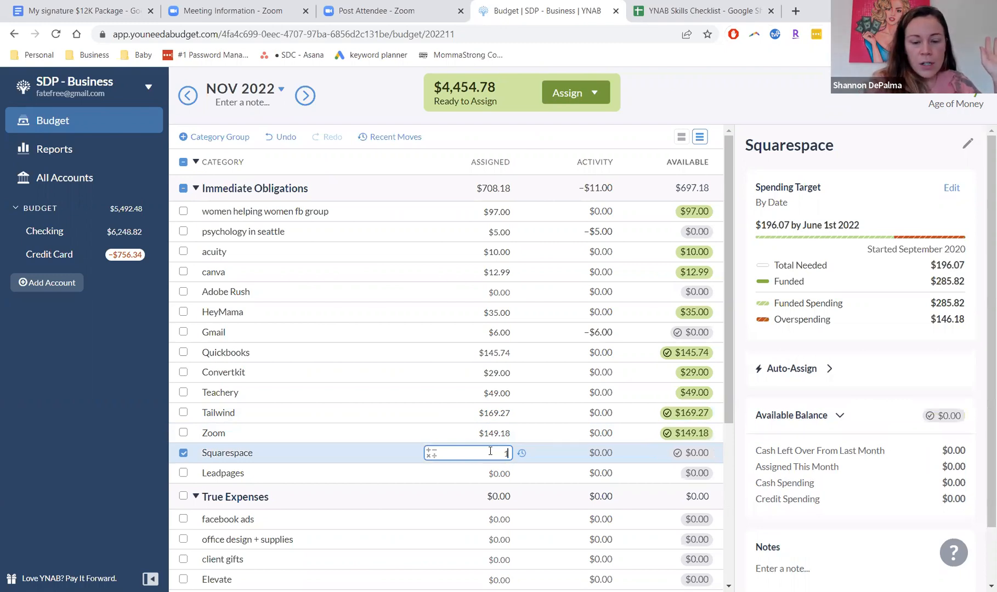
type("96")
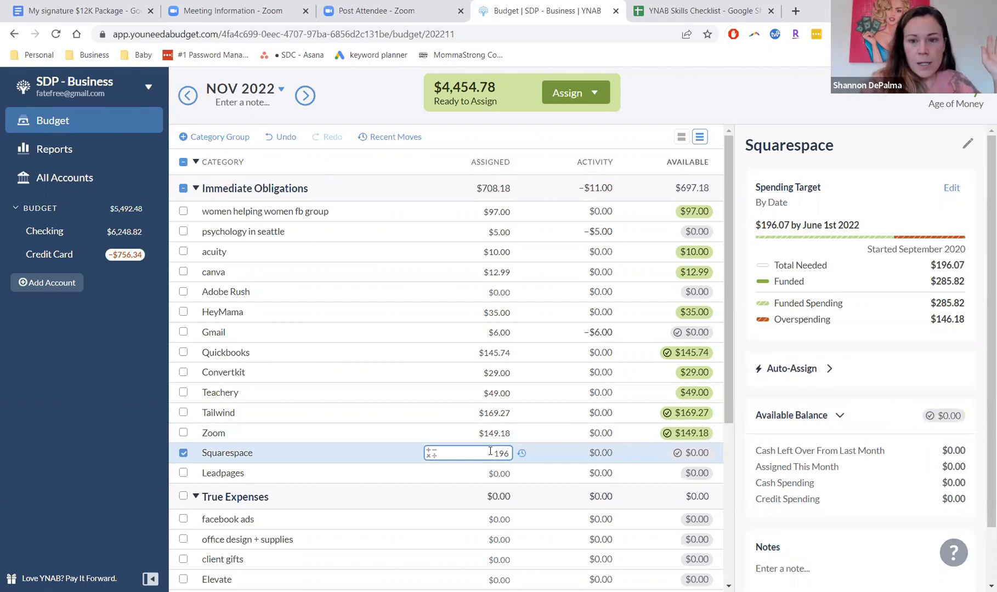
type(".")
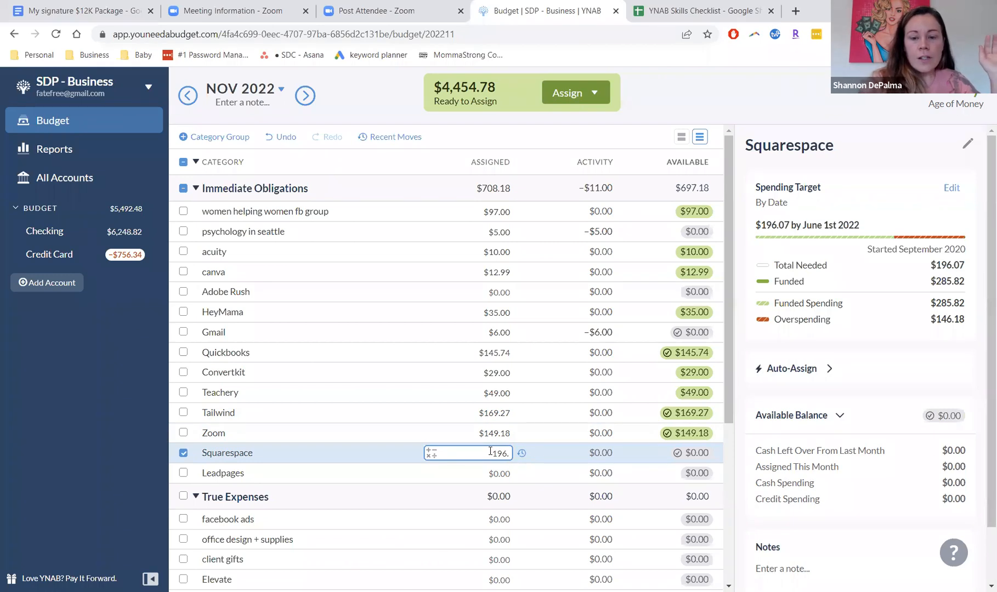
type("07")
key("Return")
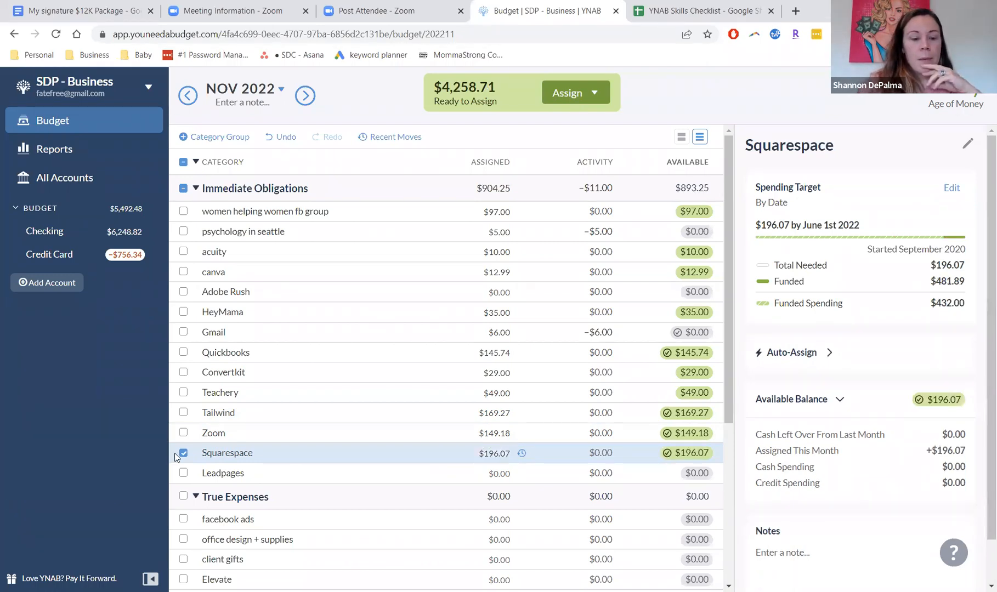
left_click(183, 453)
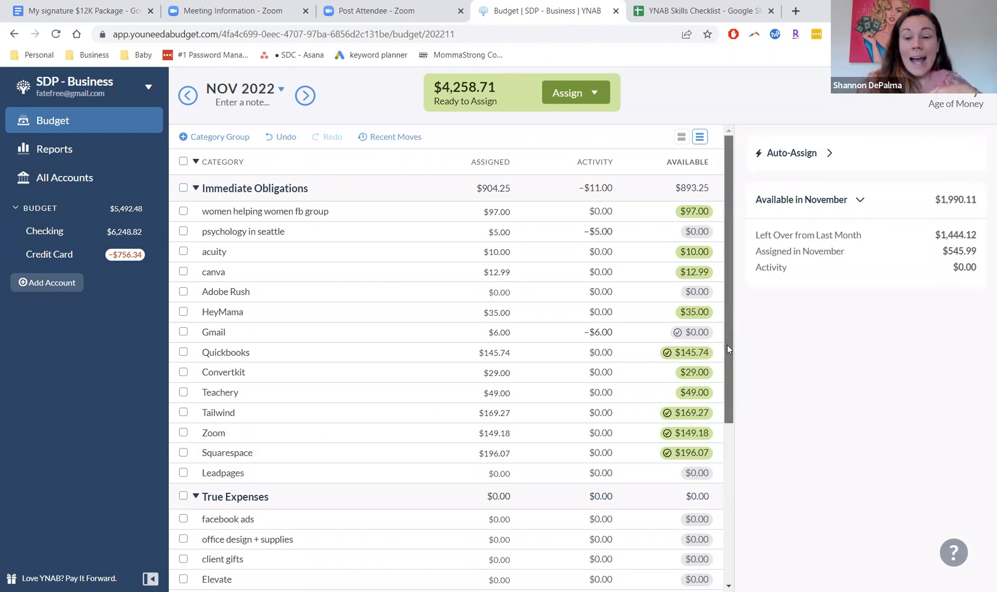
Assign $450.00 to the Pinterest/Virtual assistant category under True Expenses.
left_click_drag(727, 345, 728, 353)
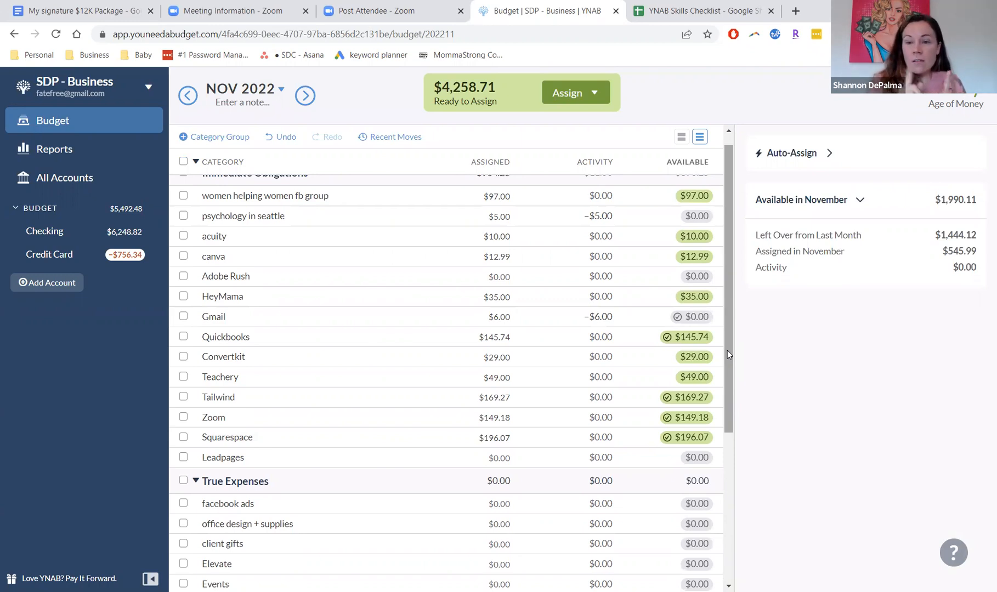
left_click_drag(727, 351, 741, 487)
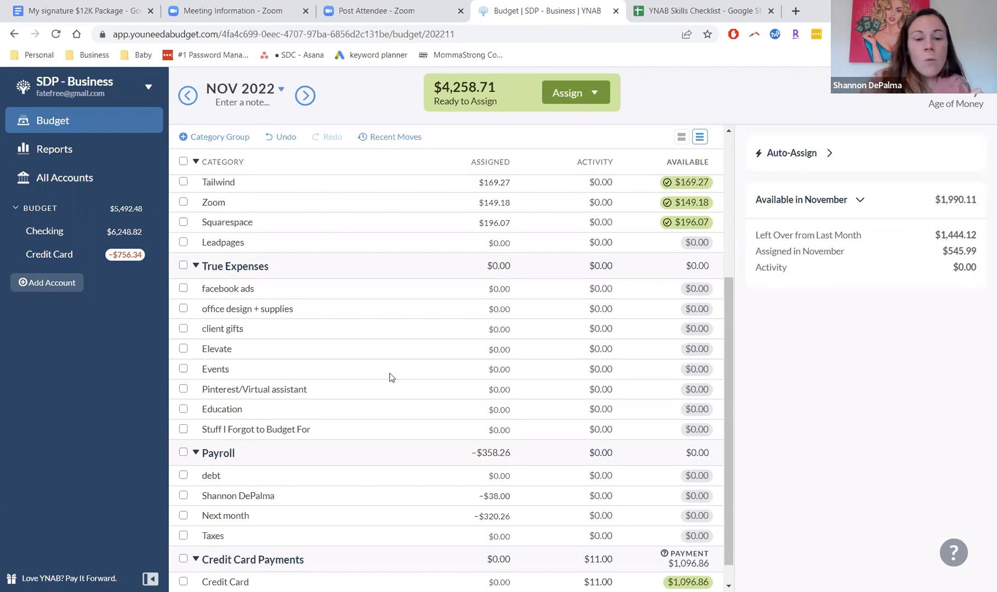
left_click(496, 390)
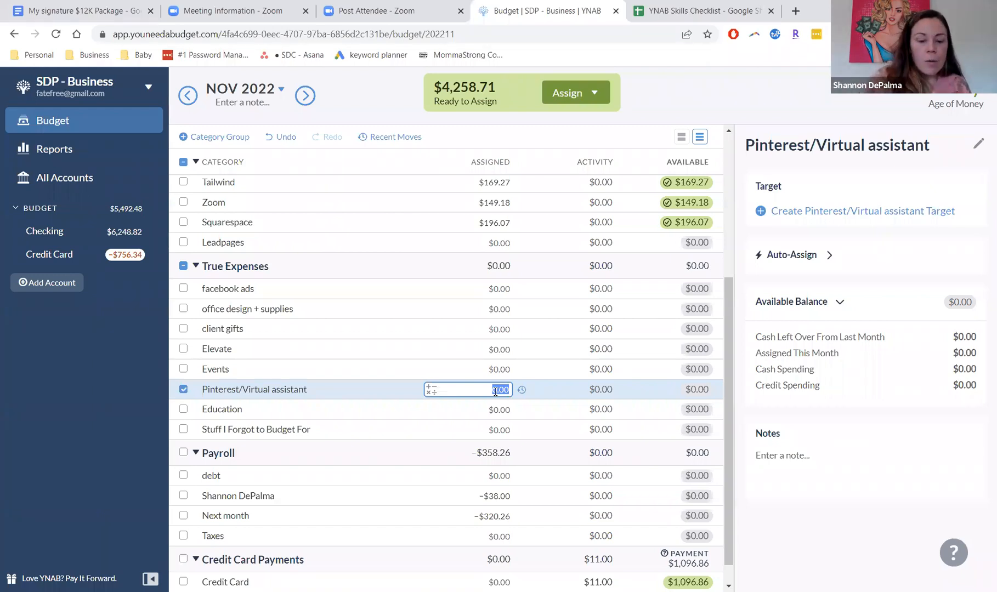
type("150")
type(".00")
key("Return")
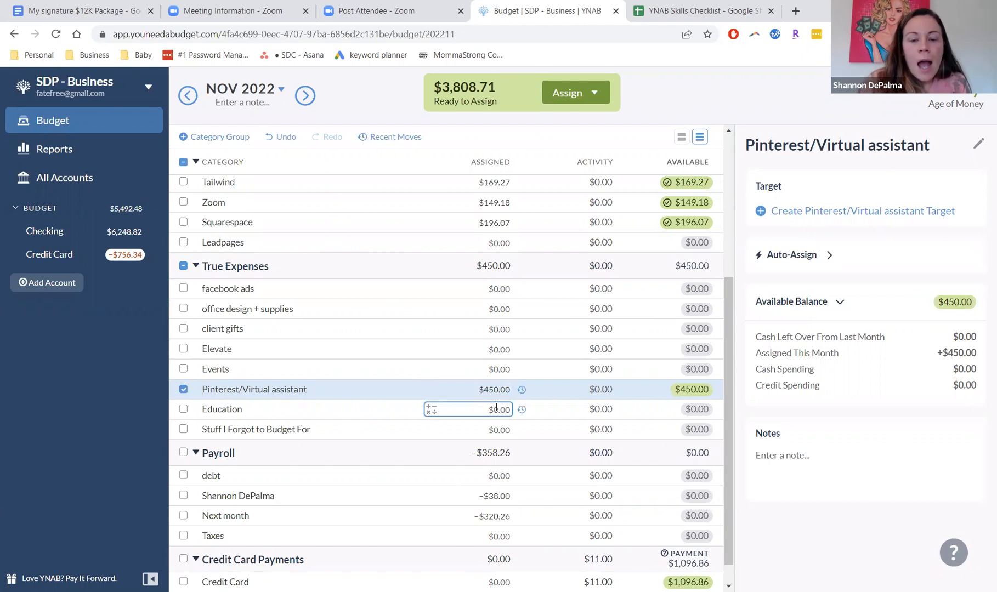
Assign $200 to the Education category under True Expenses.
left_click(467, 411)
type("200")
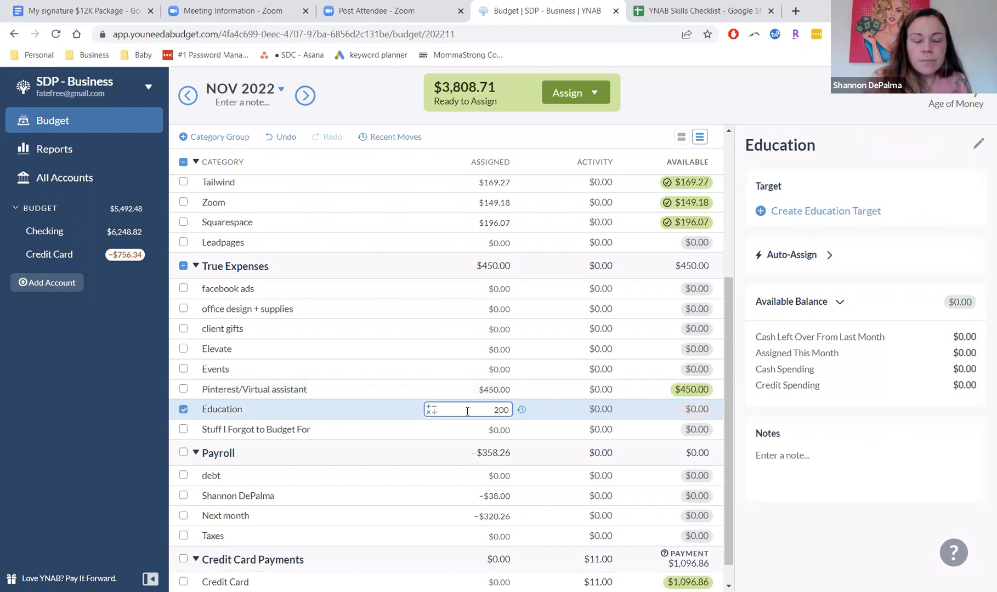
key("Return")
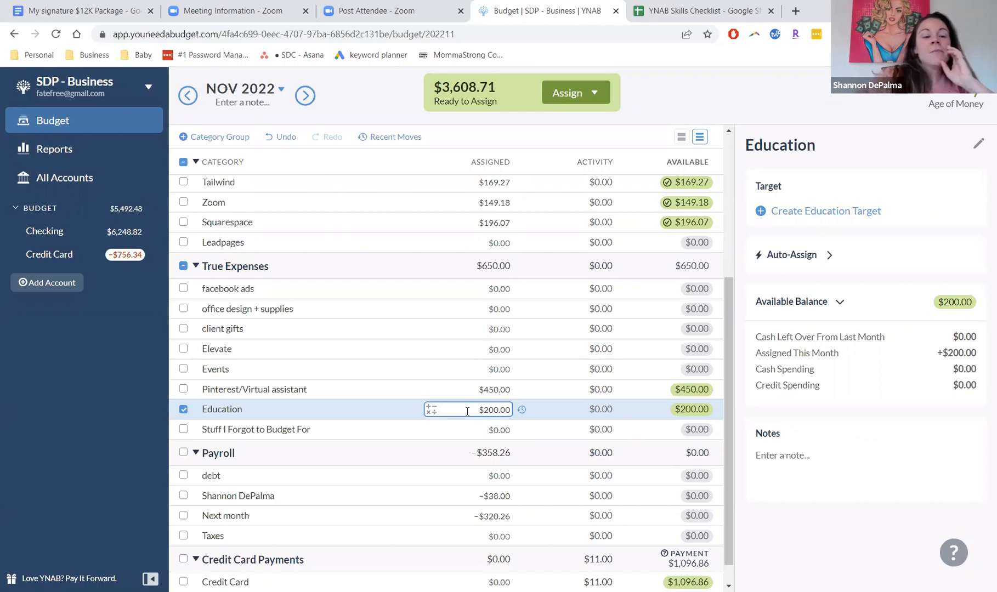
key("Return")
Assign $45 to the Events category under True Expenses.
left_click(504, 370)
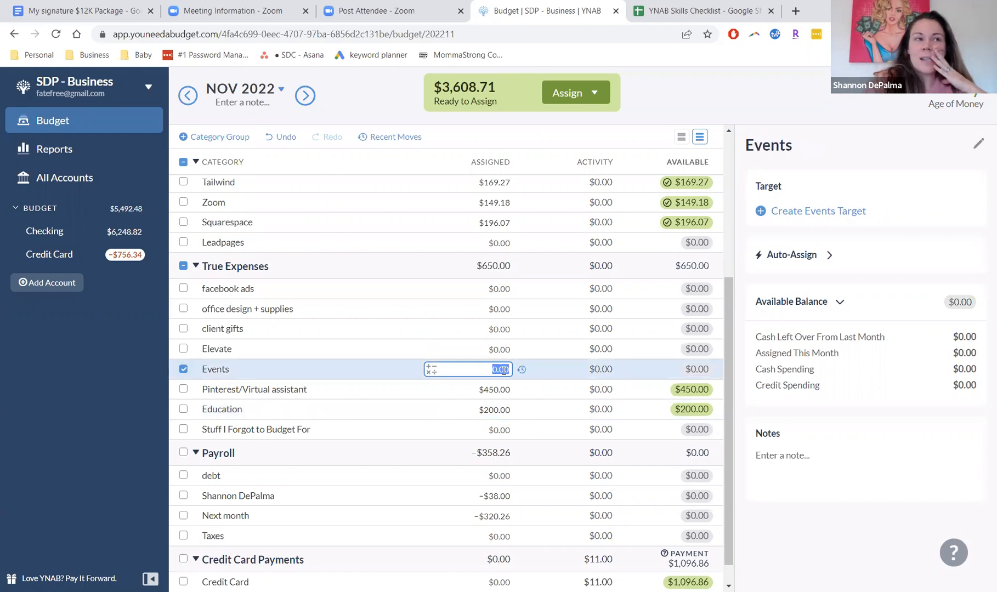
type("4")
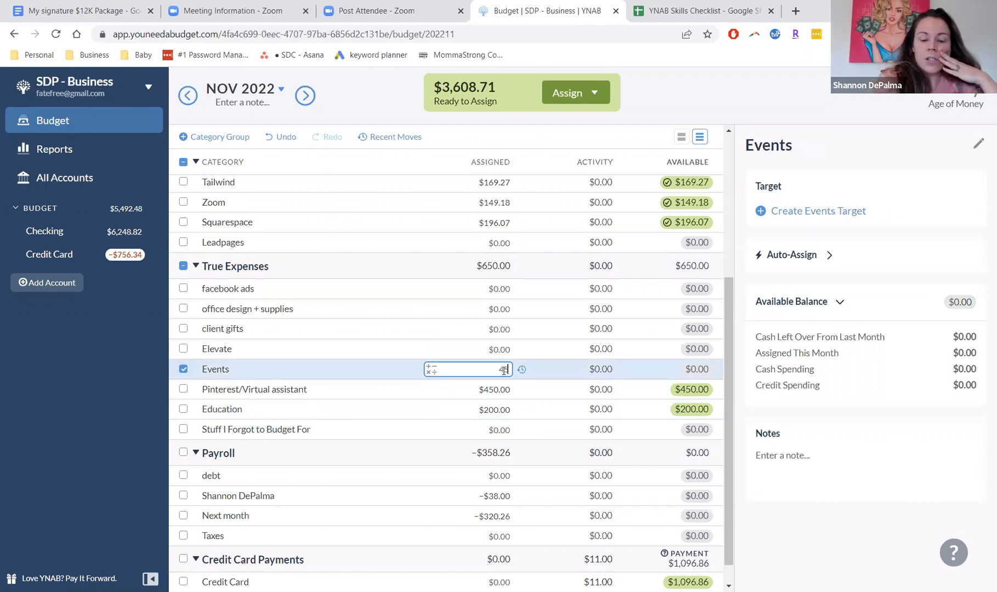
type("5")
key("Return")
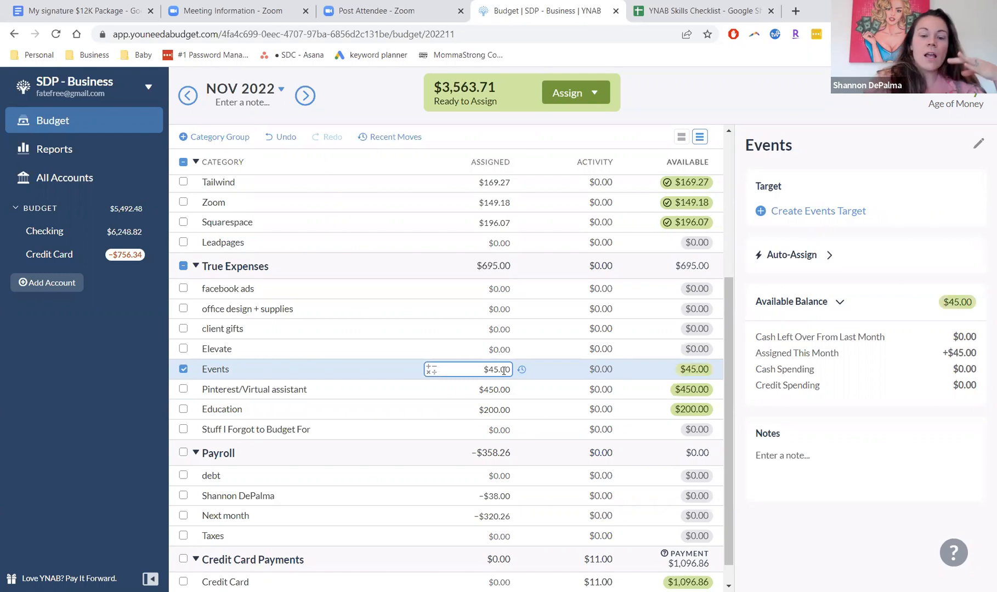
Assign $400 to the facebook ads category under True Expenses and clear its selection.
left_click(496, 284)
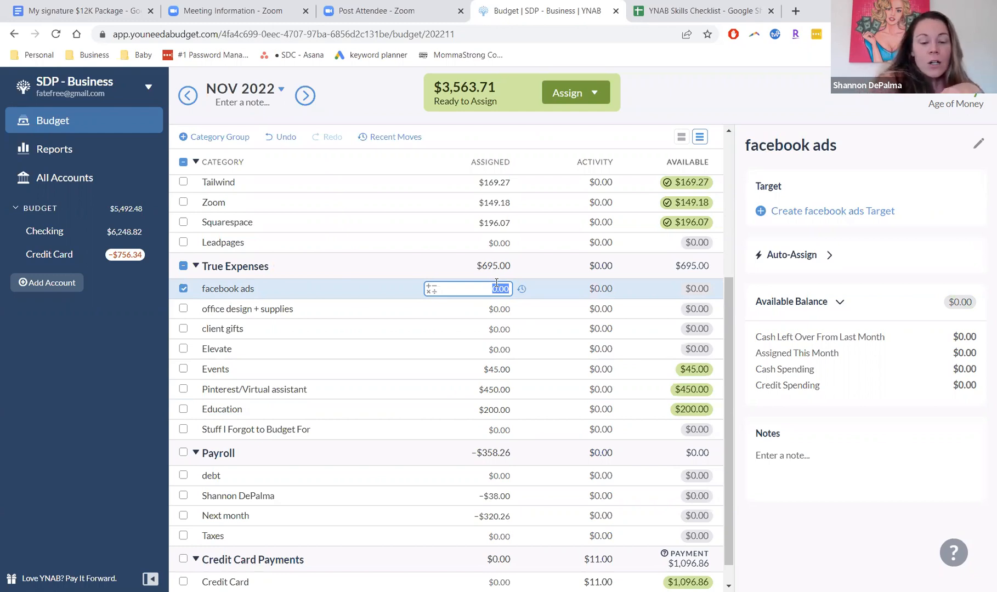
type("400")
key("Return")
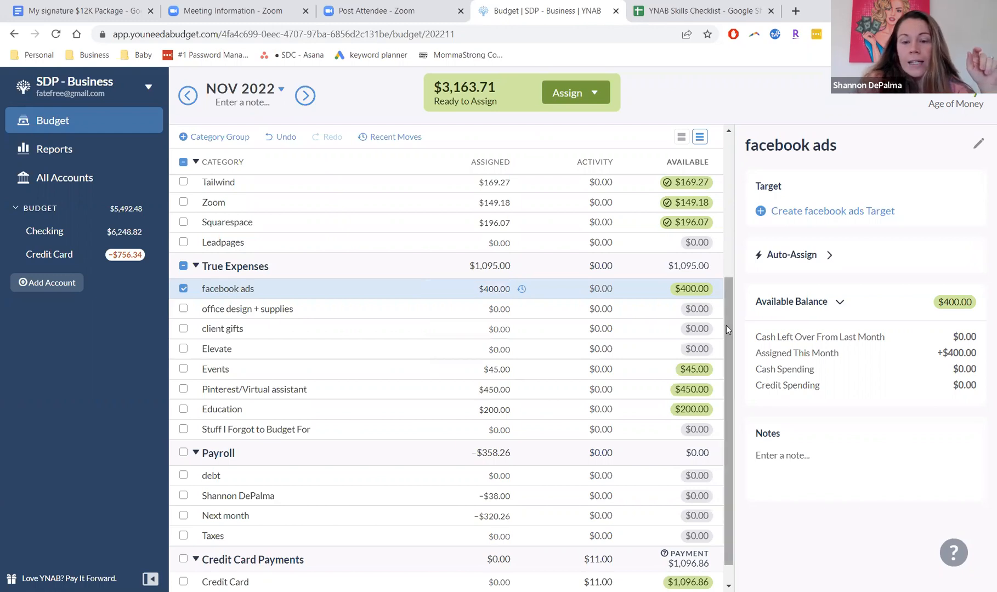
scroll(729, 384, "down", 1)
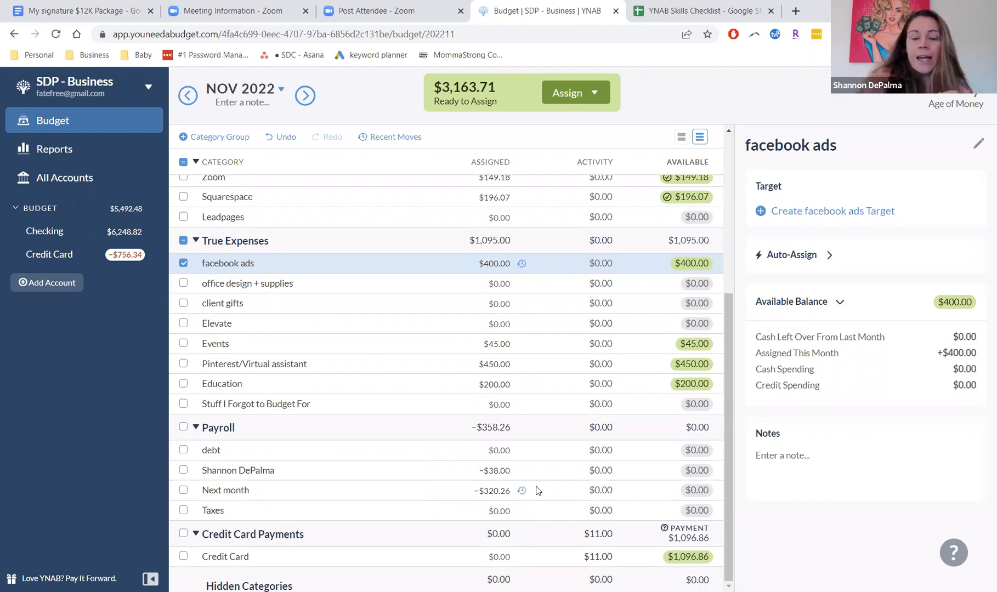
left_click_drag(730, 406, 741, 264)
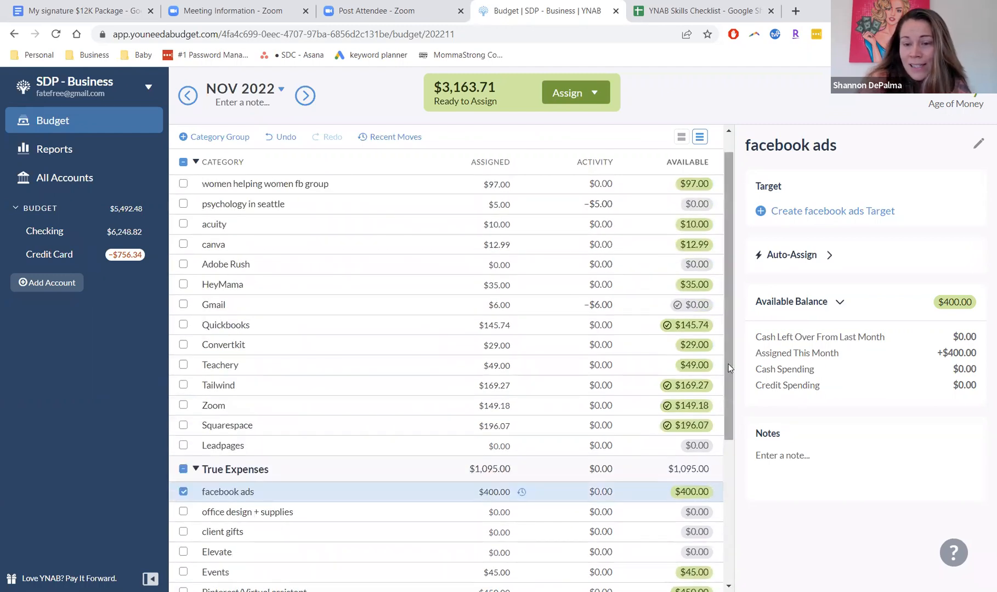
scroll(729, 368, "down", 4)
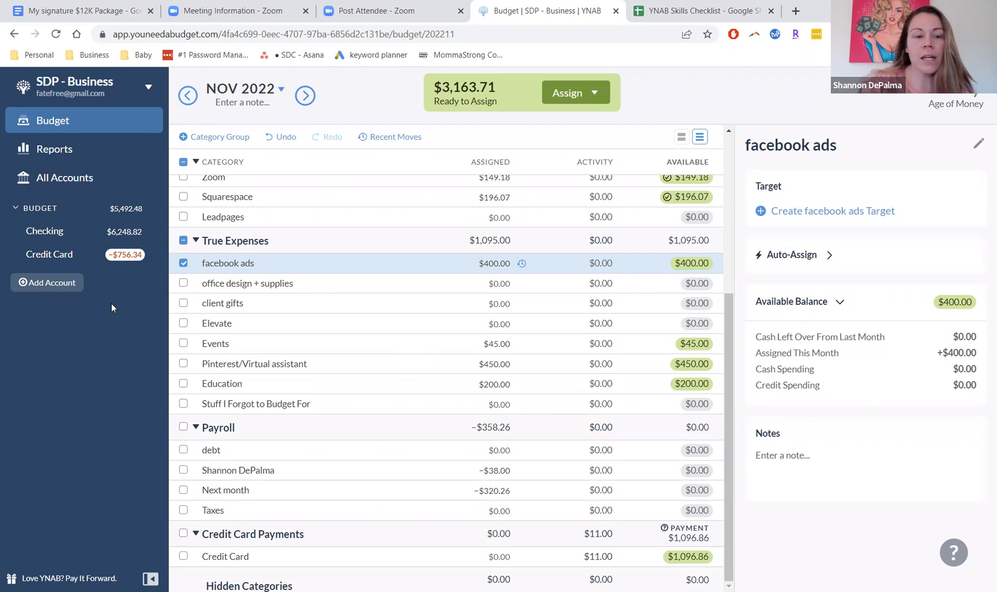
left_click(179, 267)
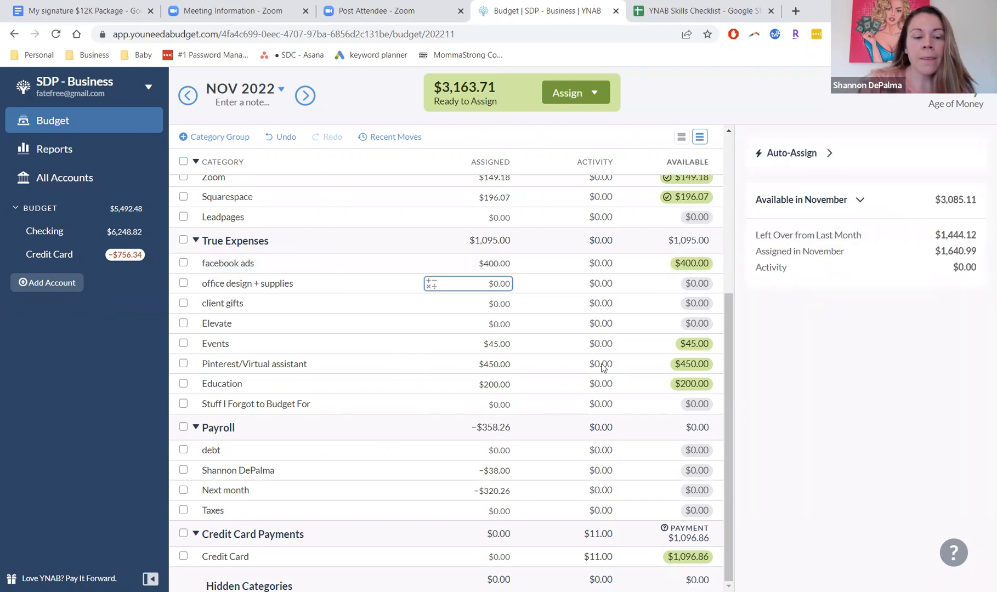
Manually assign the full $3,163.71 that is ready to assign to the owner's pay category under Payroll.
left_click(587, 100)
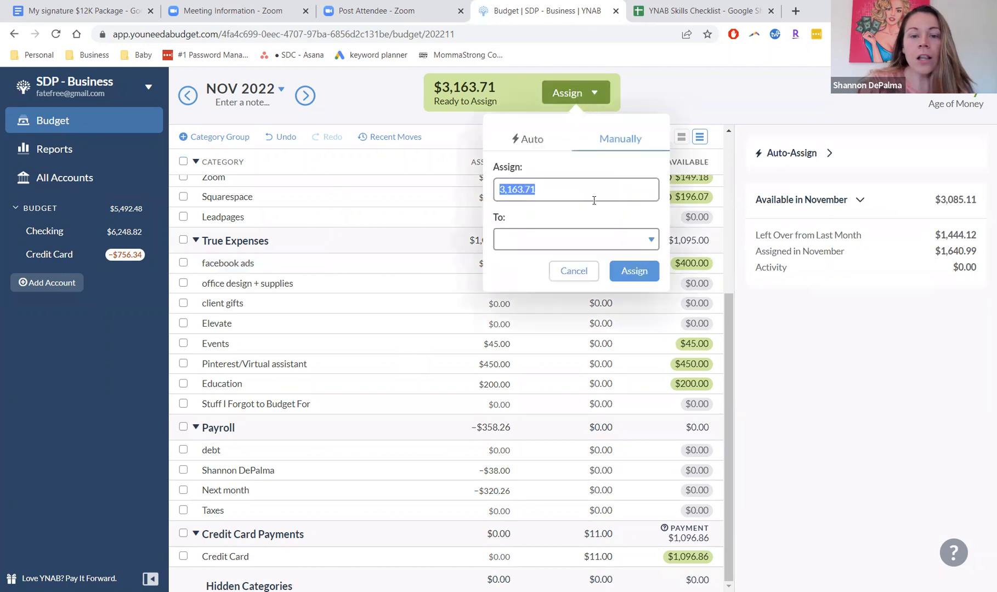
left_click(645, 238)
left_click_drag(647, 300, 648, 356)
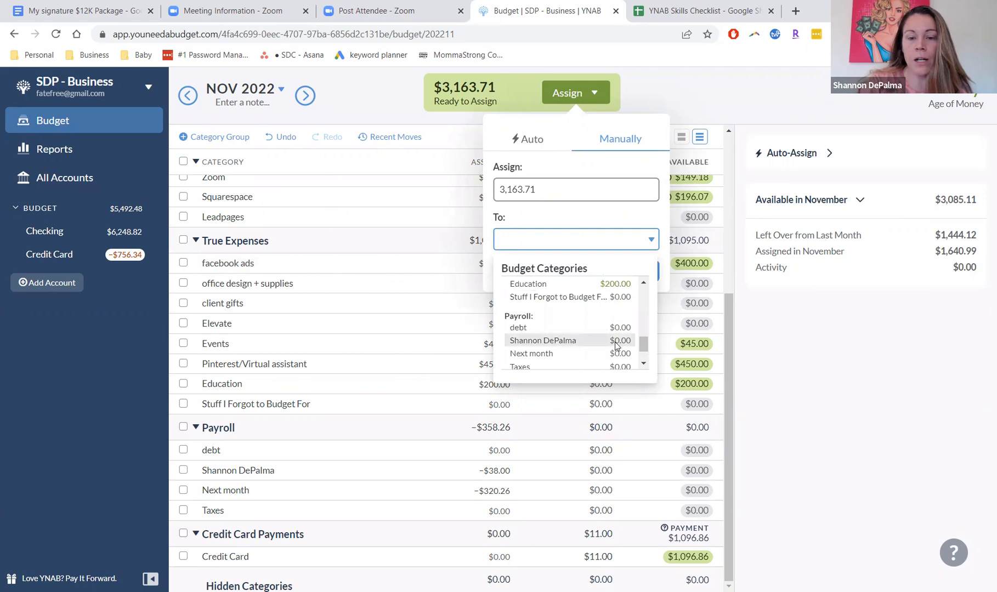
left_click(616, 345)
left_click(636, 272)
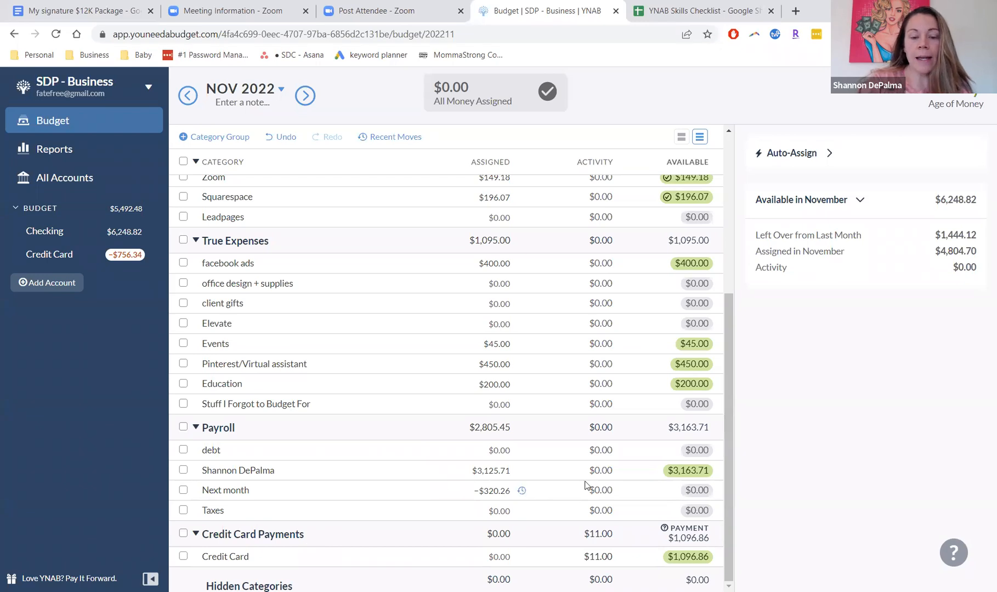
left_click(496, 492)
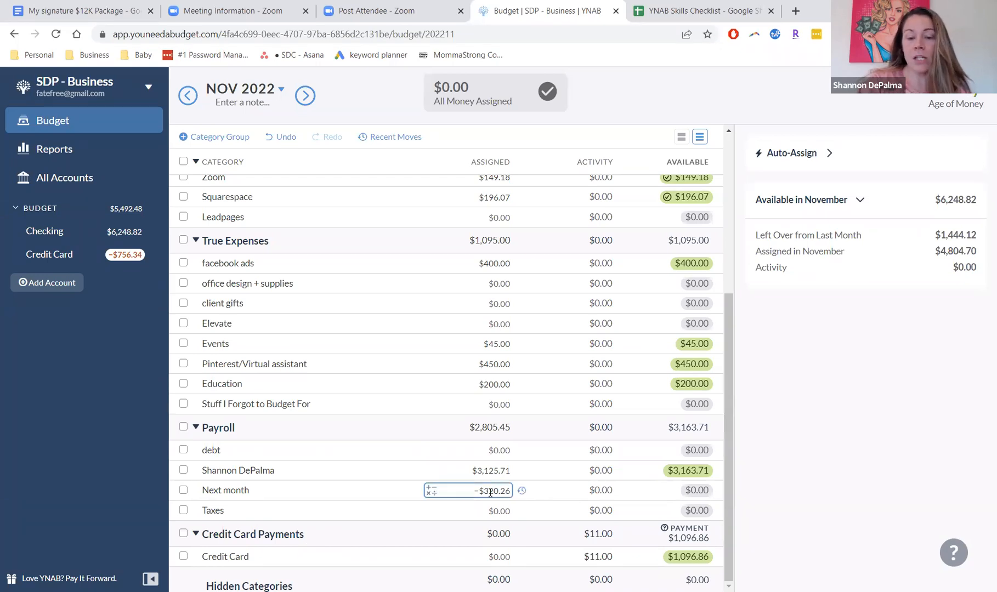
left_click(489, 492)
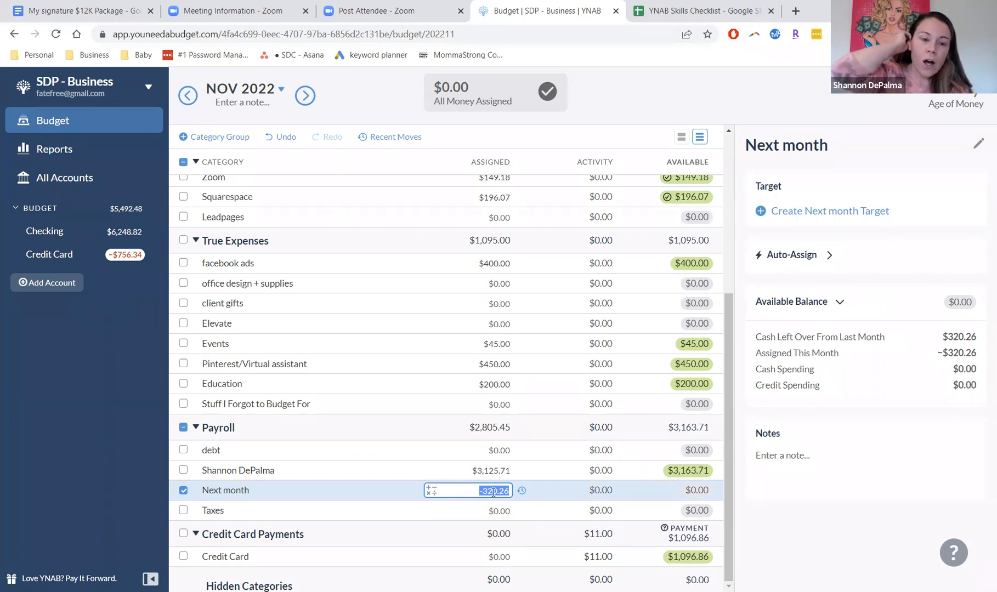
left_click(185, 489)
Check the combined total of the Immediate Obligations categories, leaving out Quickbooks, Tailwind, Zoom, Squarespace and Leadpages.
scroll(752, 186, "up", 5)
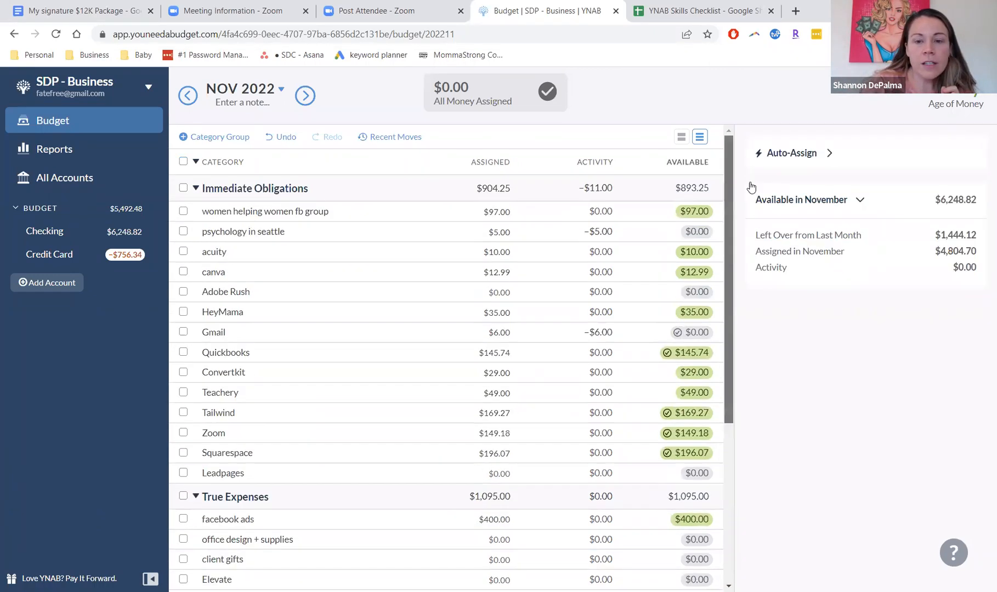
left_click(183, 188)
left_click(183, 353)
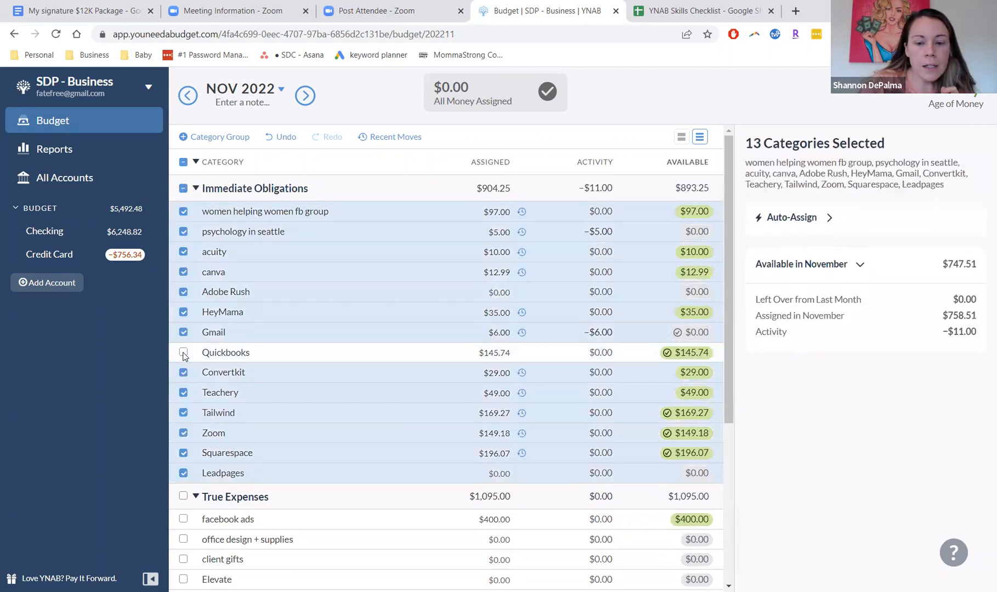
left_click(183, 413)
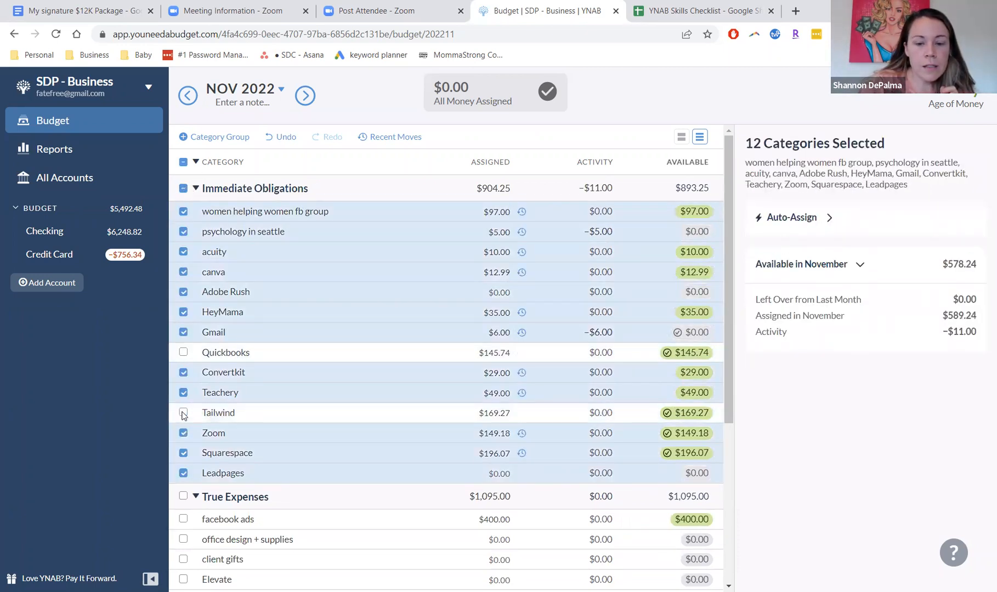
left_click(183, 452)
left_click(183, 433)
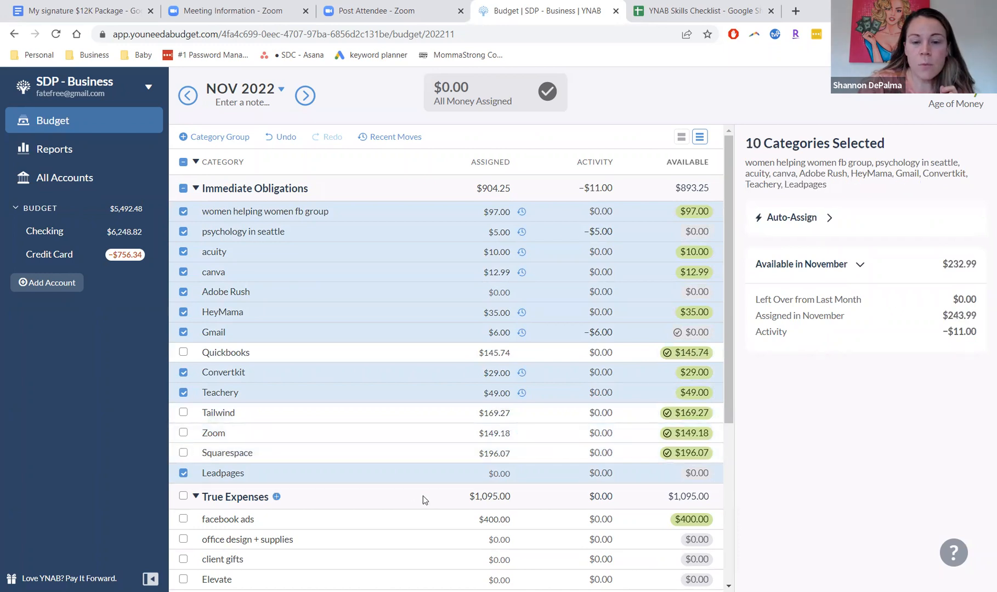
left_click(183, 474)
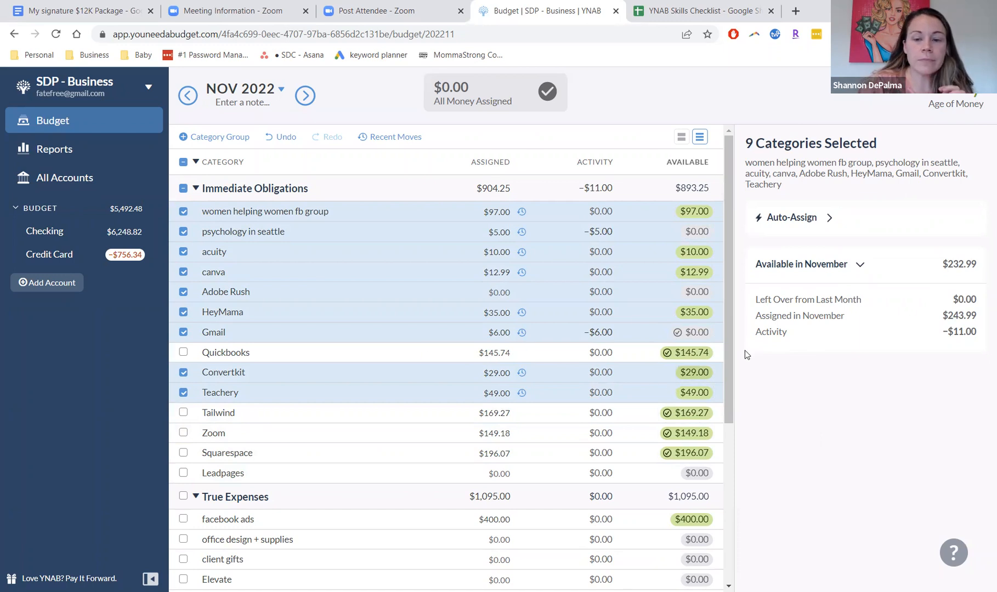
Set the assigned amount of the Next month category under Payroll to $500.00.
scroll(723, 351, "down", 5)
left_click(492, 491)
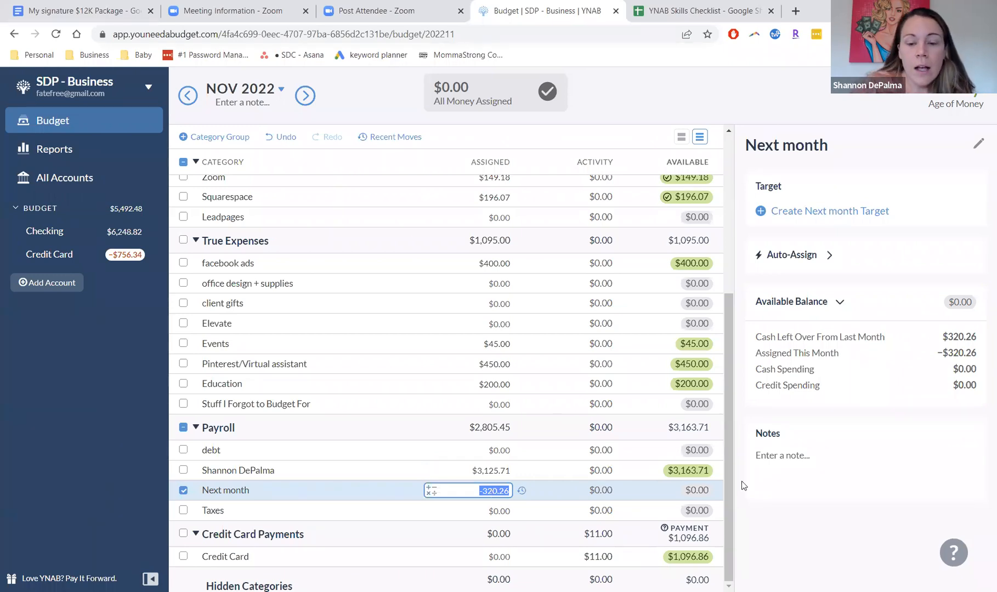
type("5000")
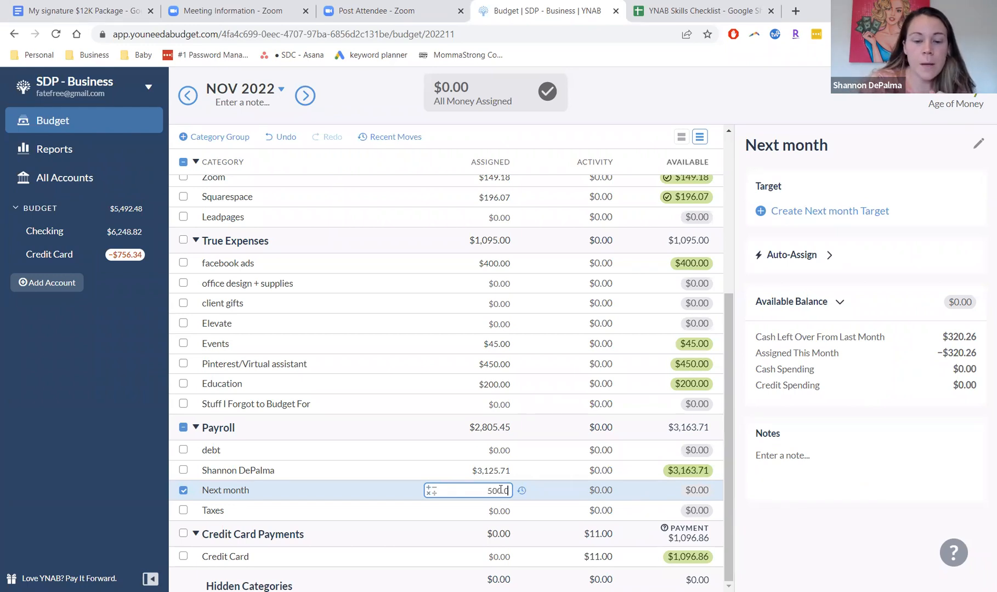
key("Return")
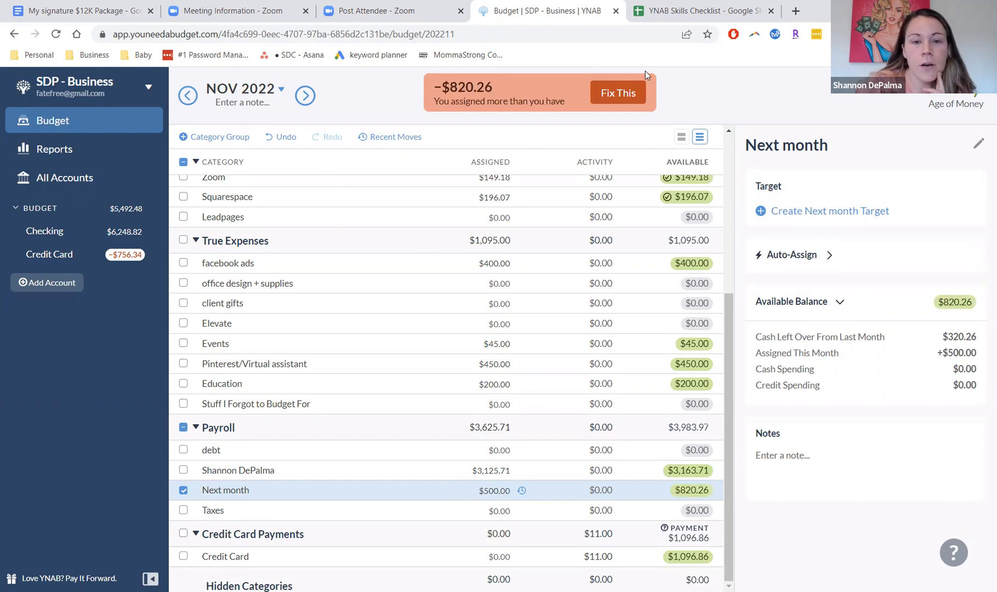
Fix the over-assignment by un-assigning the money from the owner's pay category under Payroll, and clear the Next month selection.
left_click(601, 102)
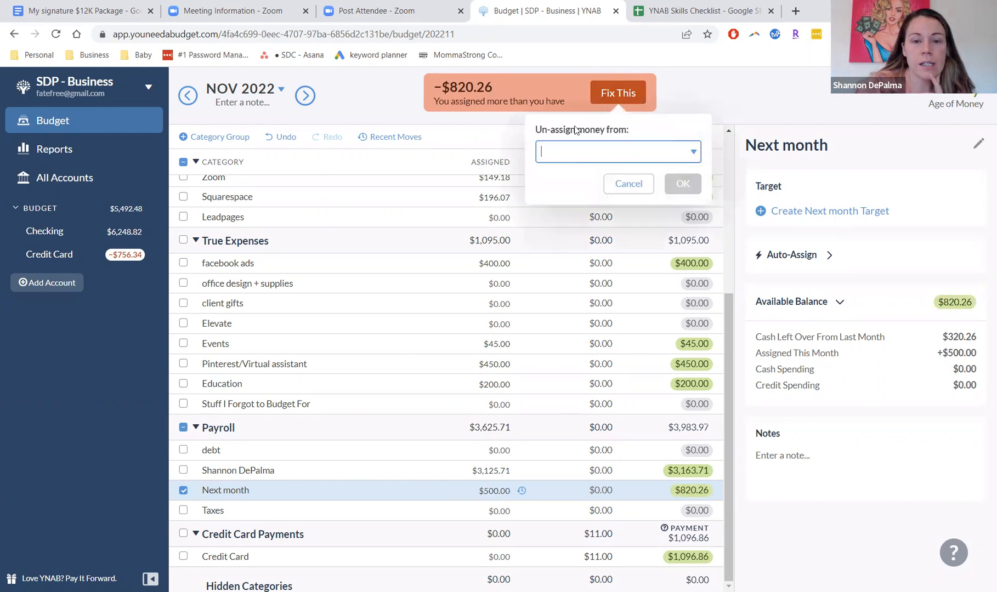
left_click(694, 153)
left_click_drag(686, 209, 693, 257)
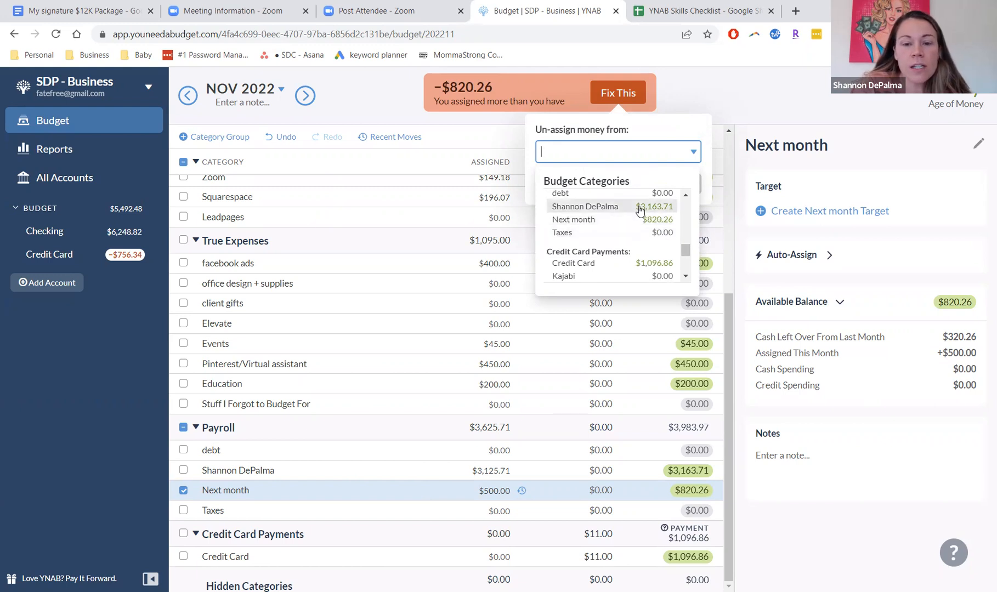
left_click(640, 210)
left_click(683, 184)
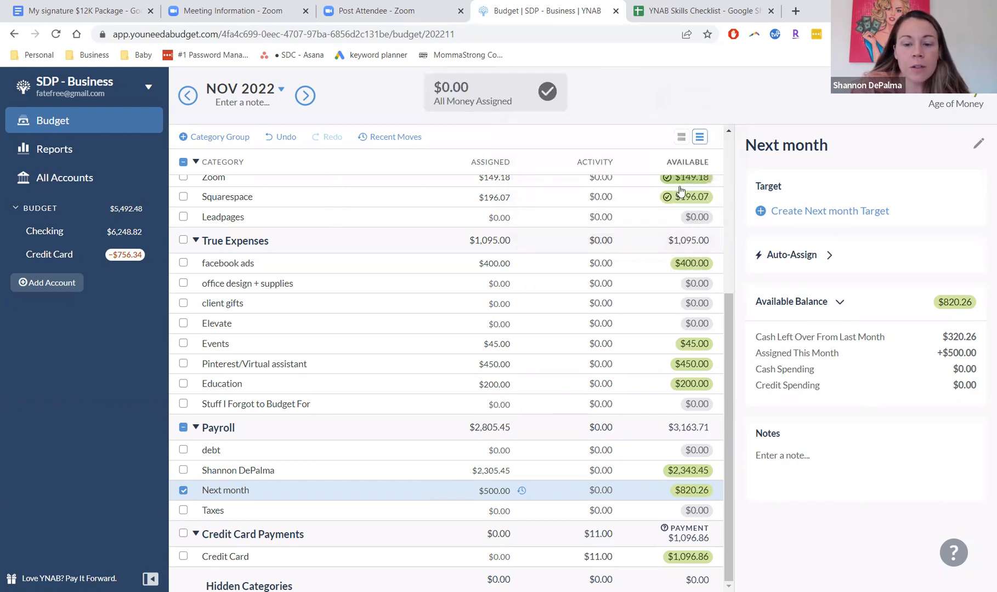
left_click(183, 491)
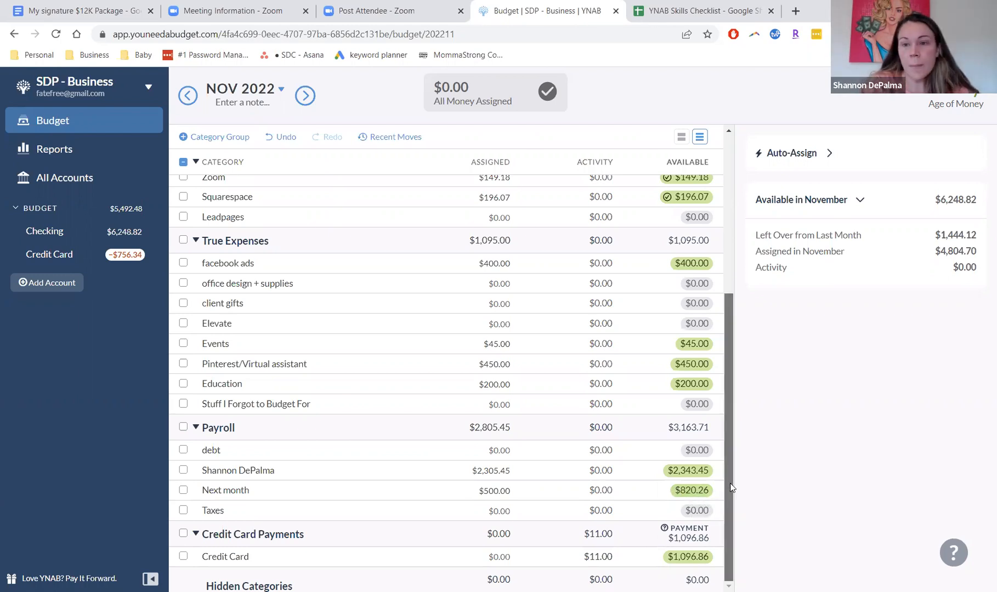
mouse_move(730, 482)
left_mouse_down()
mouse_move(729, 467)
mouse_move(733, 512)
mouse_move(735, 481)
left_mouse_up()
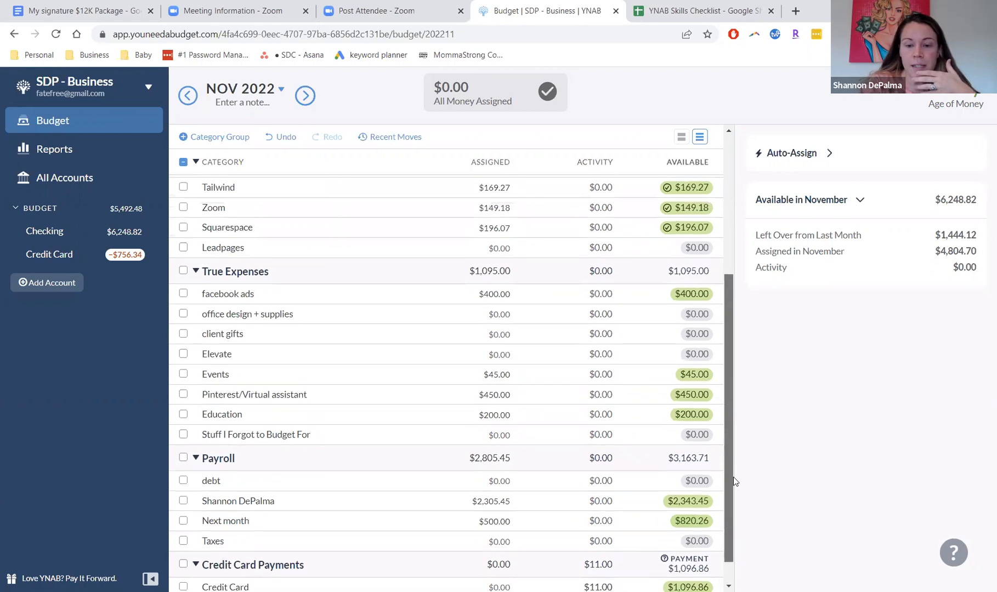
scroll(733, 477, "up", 1)
scroll(723, 560, "down", 1)
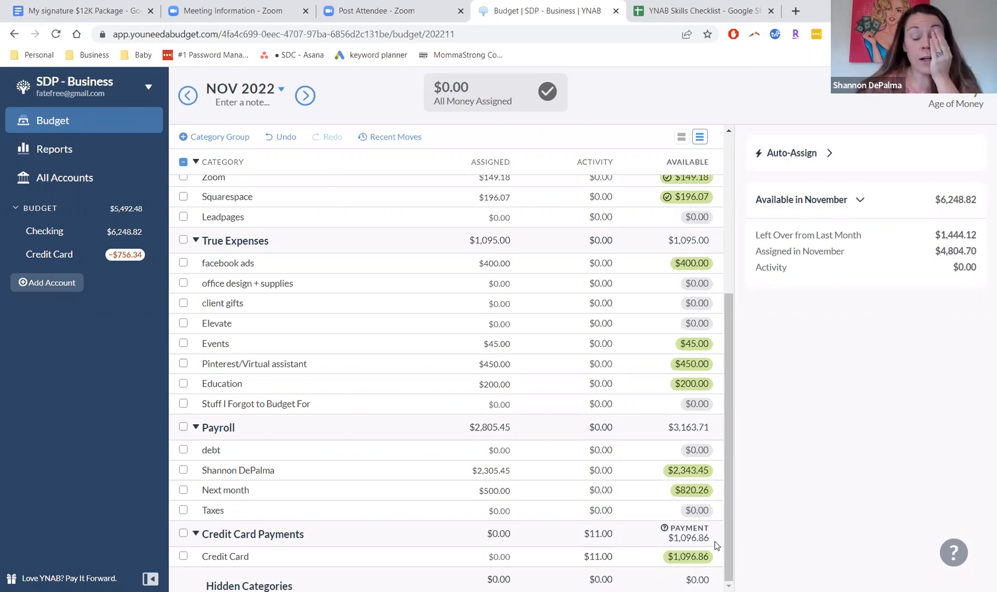
Move $300 of the available money from Next month to the owner's pay category under Payroll.
left_click_drag(730, 532, 731, 528)
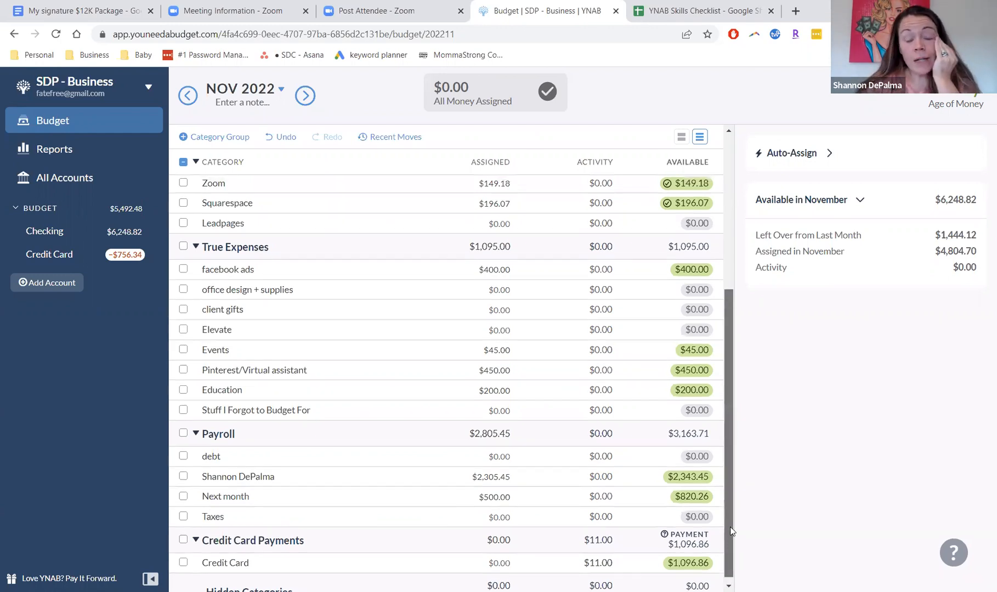
left_click(691, 497)
type("300")
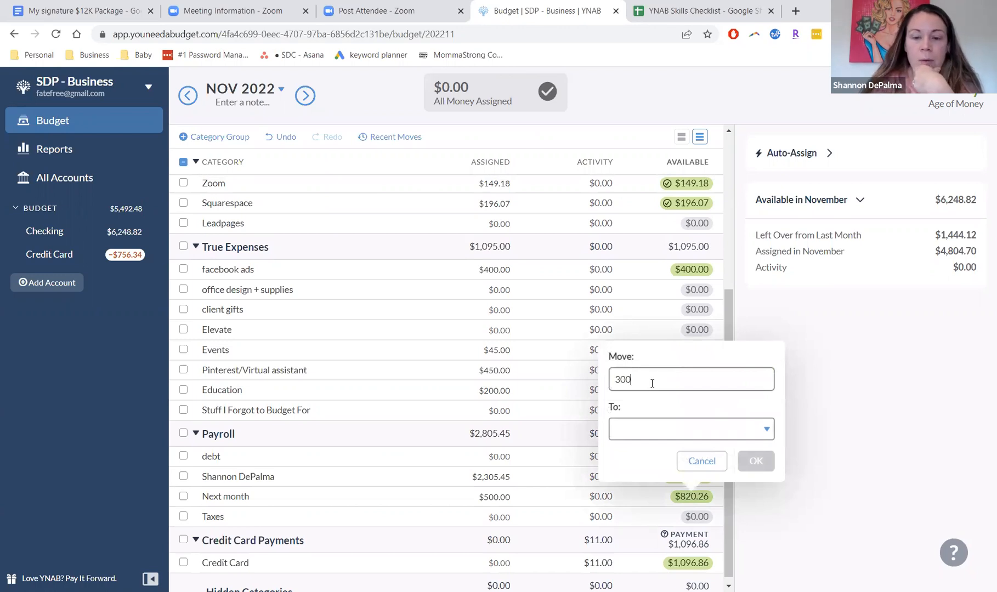
left_click(663, 430)
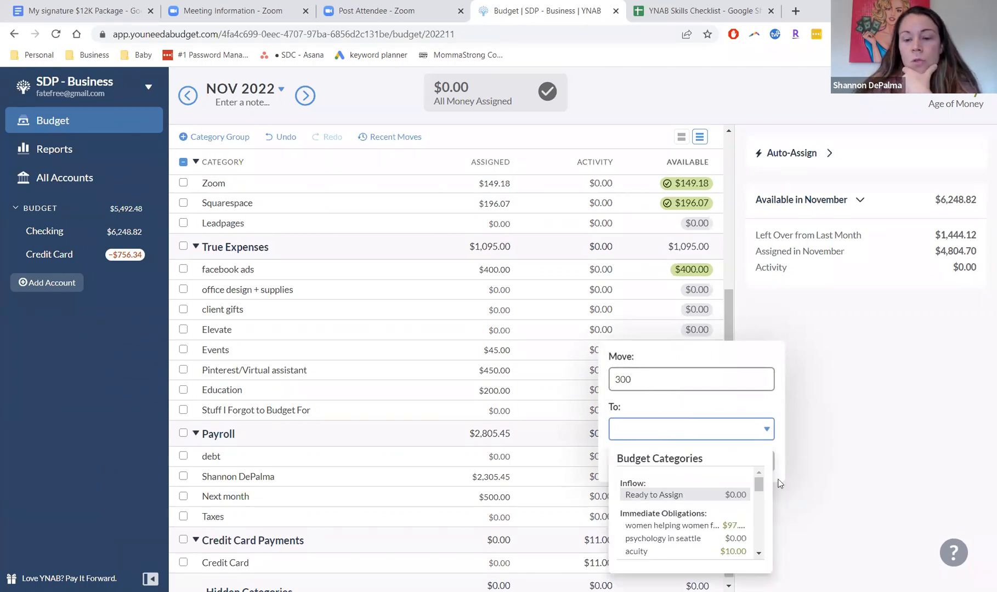
left_click_drag(758, 490, 758, 543)
left_click(730, 516)
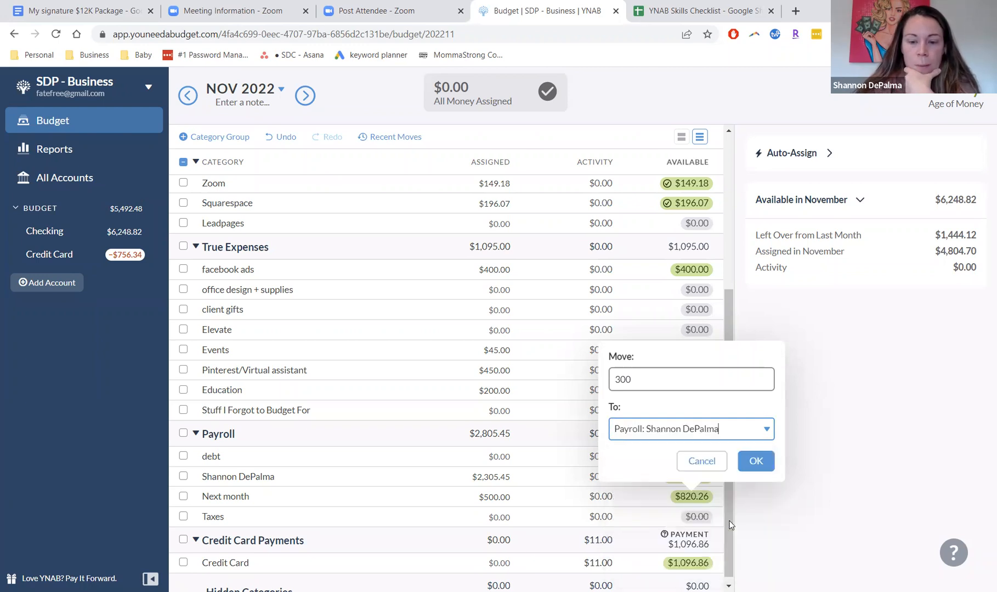
left_click(756, 461)
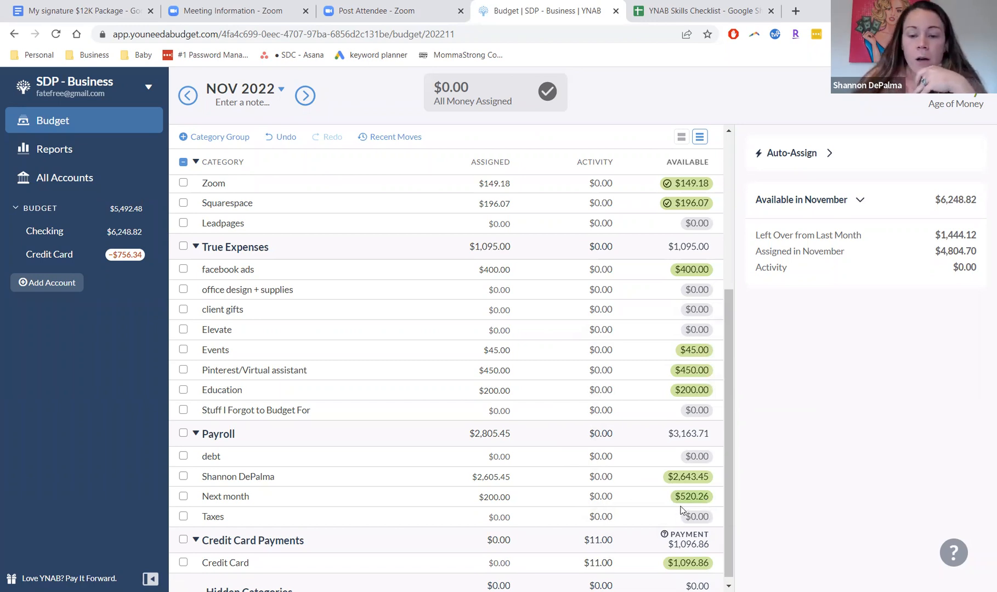
Move the full $400.00 available in facebook ads to the owner's pay category under Payroll.
left_click_drag(730, 469, 734, 426)
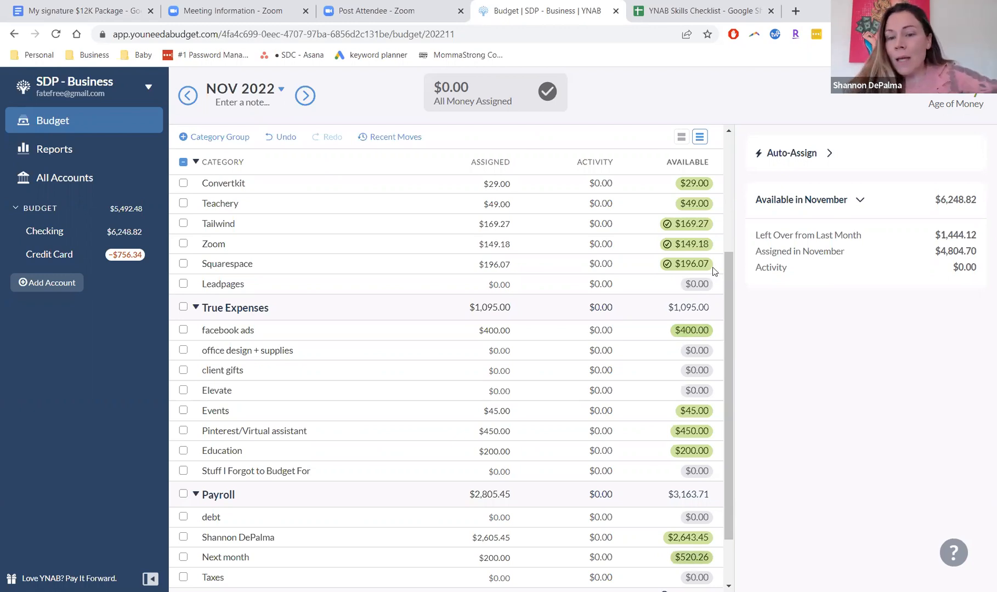
left_click(702, 340)
left_click(765, 437)
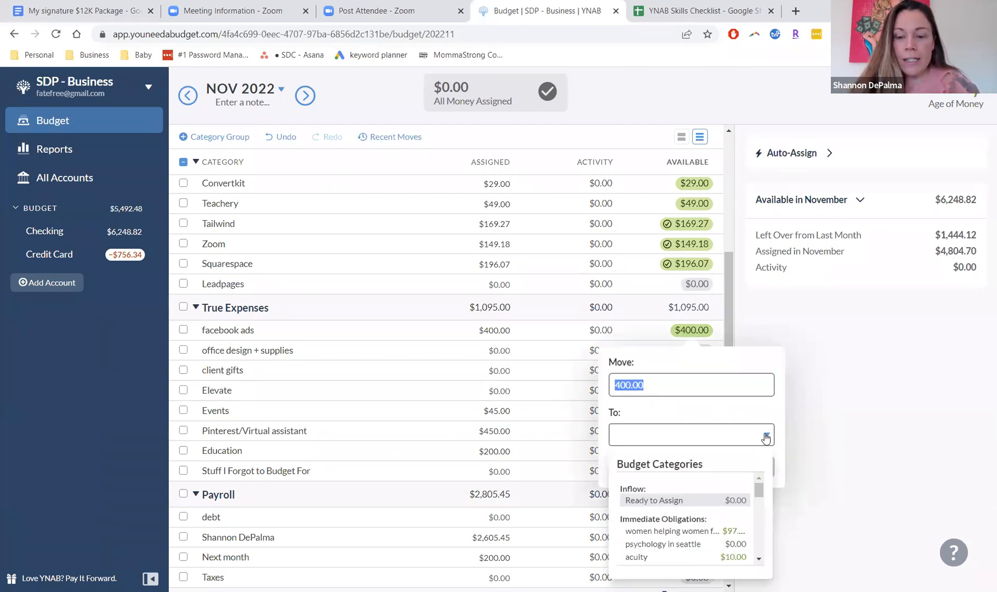
left_click_drag(760, 491, 758, 548)
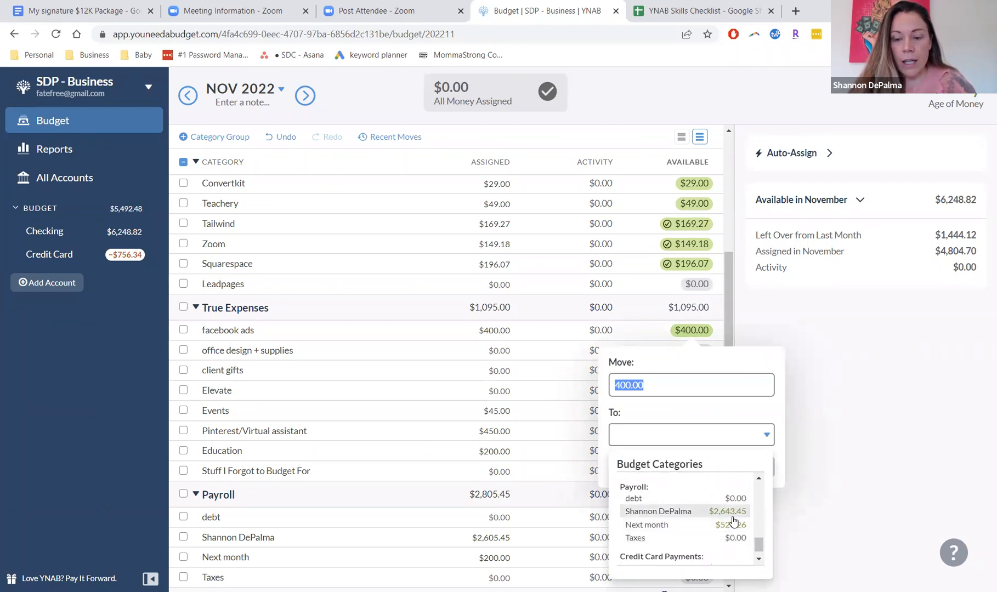
left_click(732, 515)
left_click(751, 467)
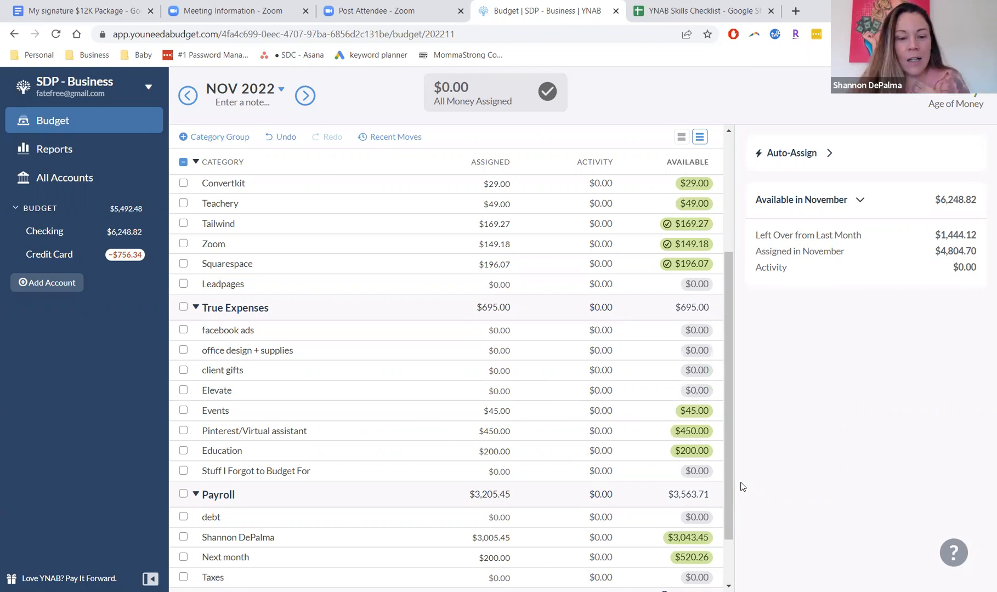
Move $100 of the available money from Education to the owner's pay category under Payroll.
left_click(697, 453)
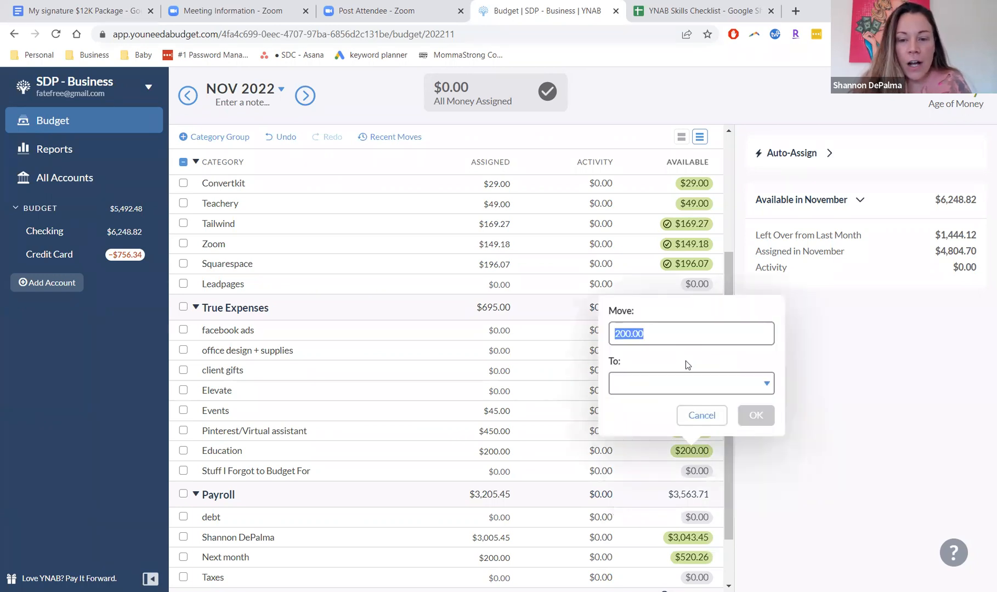
type("100")
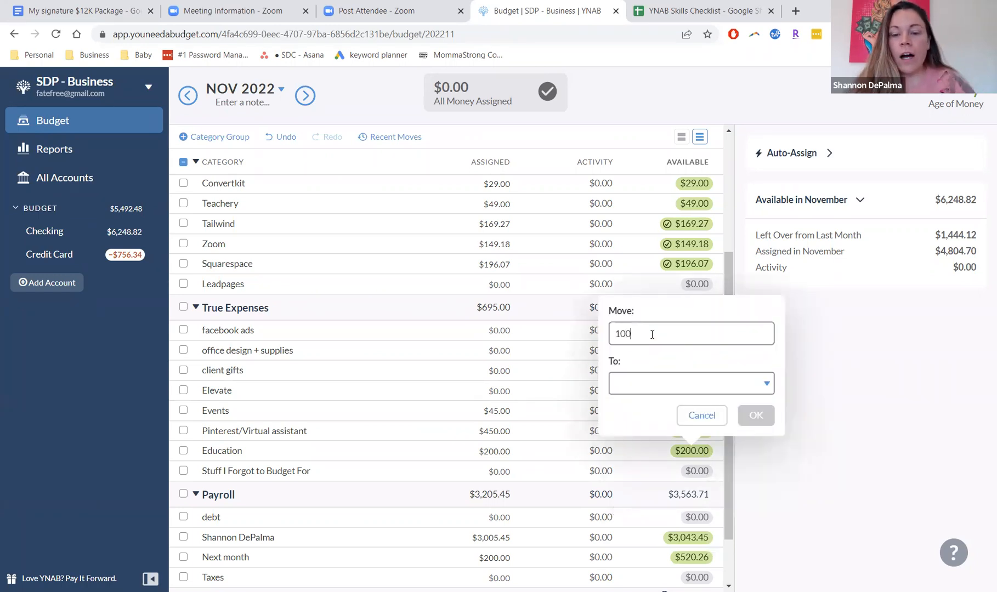
left_click(657, 383)
left_click_drag(757, 437, 755, 491)
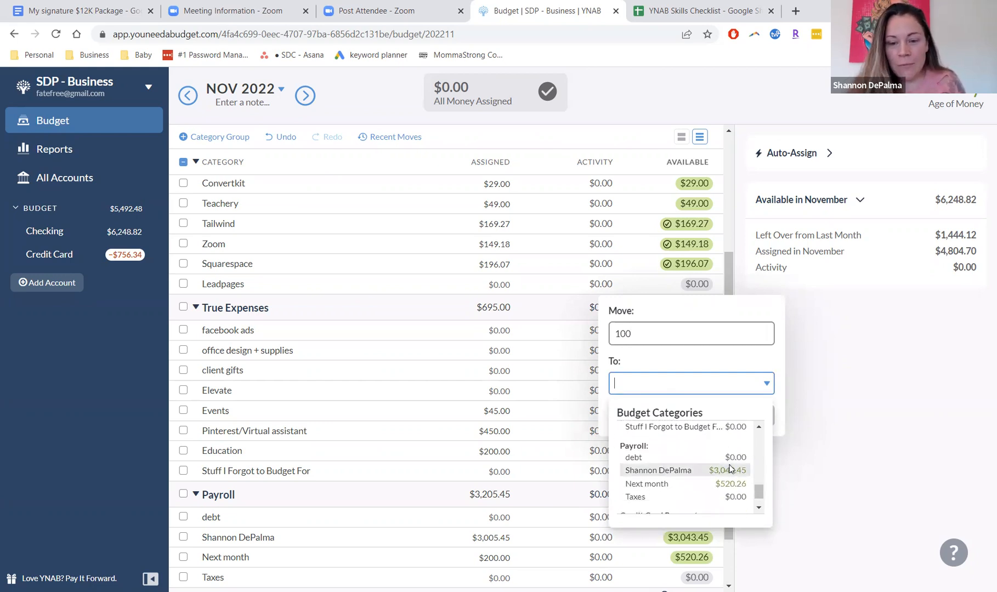
left_click(729, 470)
left_click(743, 415)
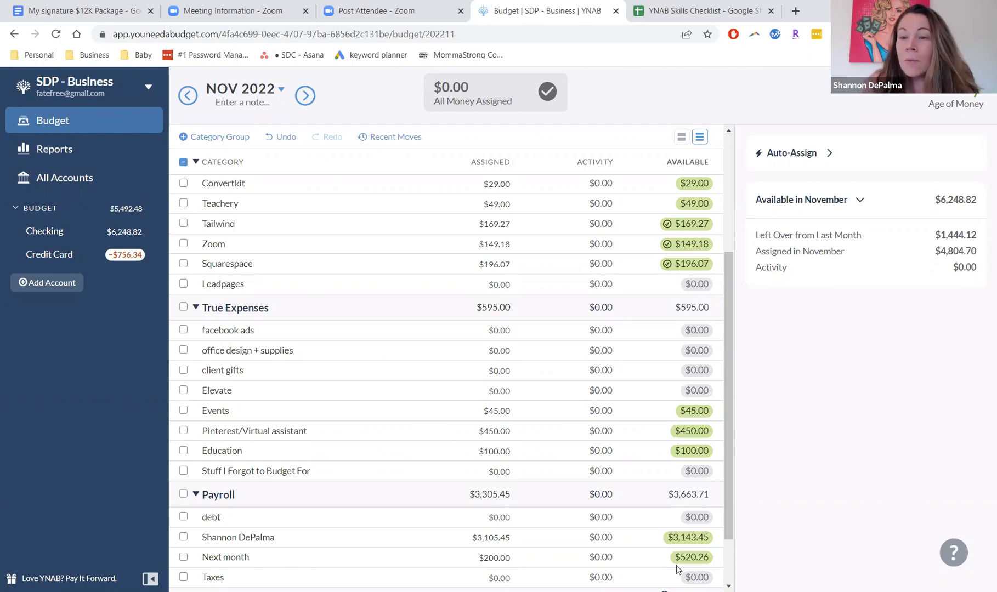
Undo the last two money moves, out of Education and out of facebook ads.
left_click(686, 537)
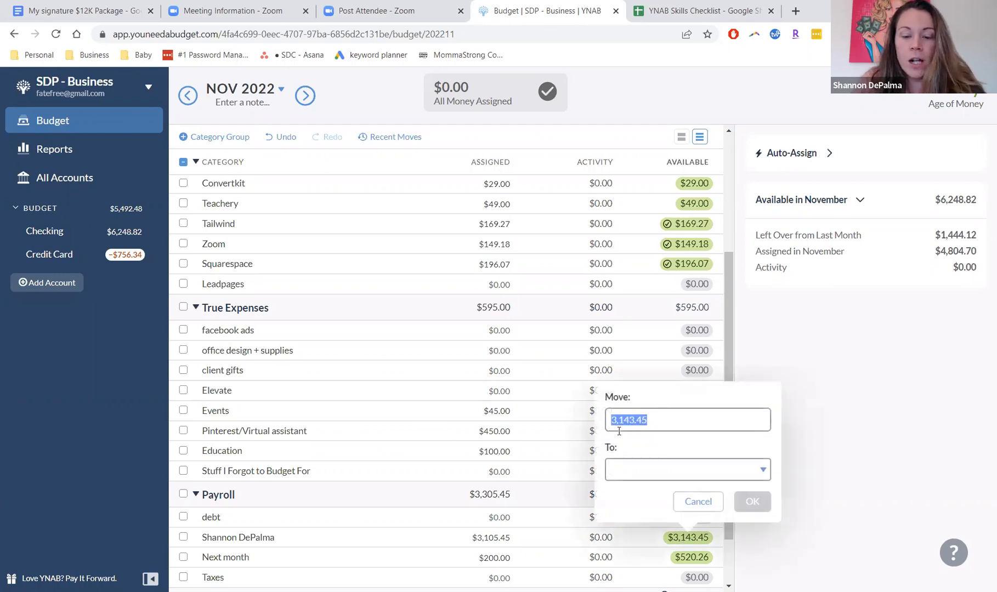
left_click(712, 505)
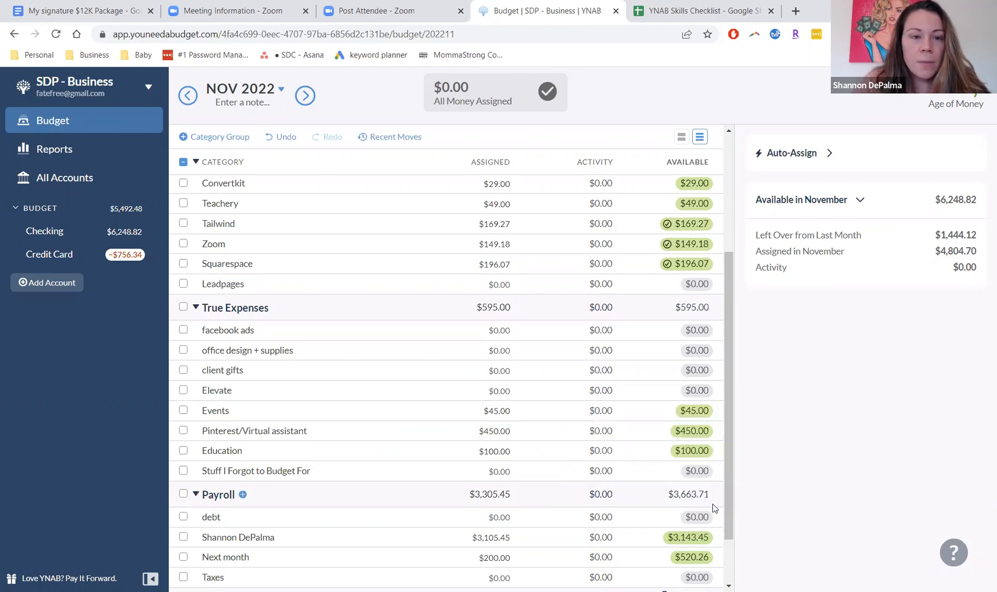
left_click(282, 137)
left_click(284, 137)
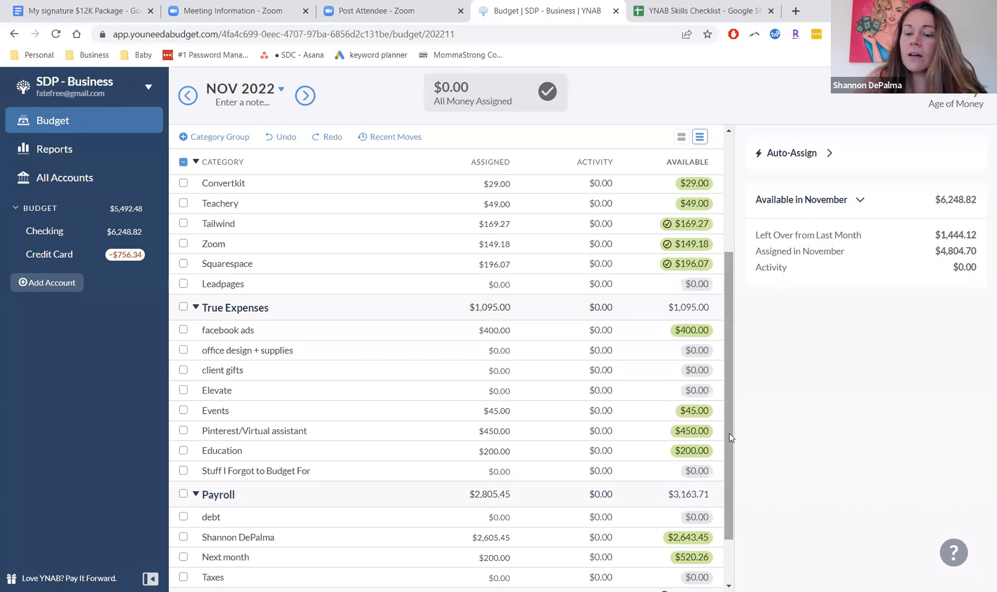
Move $1800 of the available money from the owner's pay category to Next month under Payroll.
left_click_drag(729, 439, 729, 469)
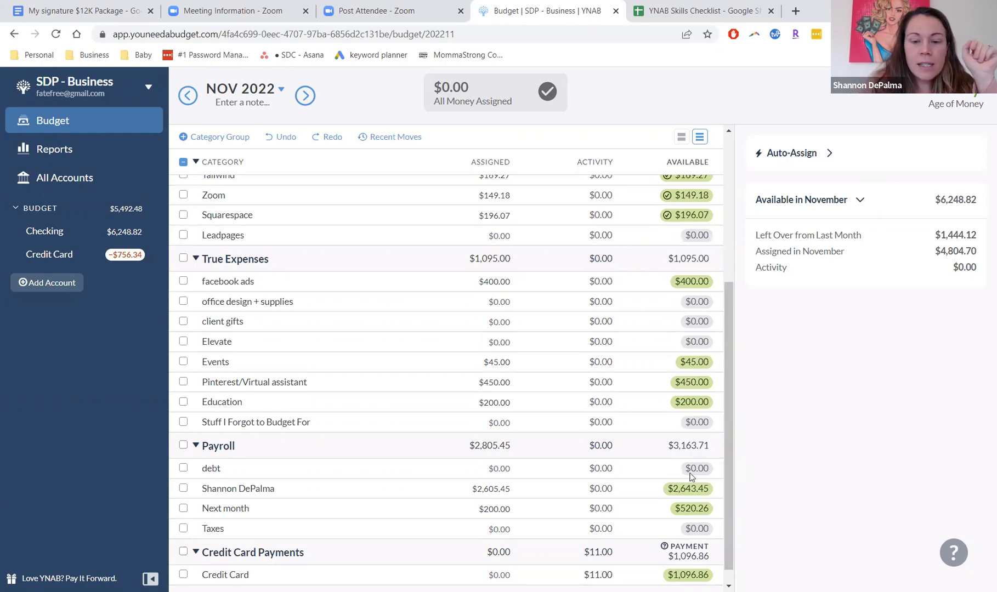
left_click(674, 490)
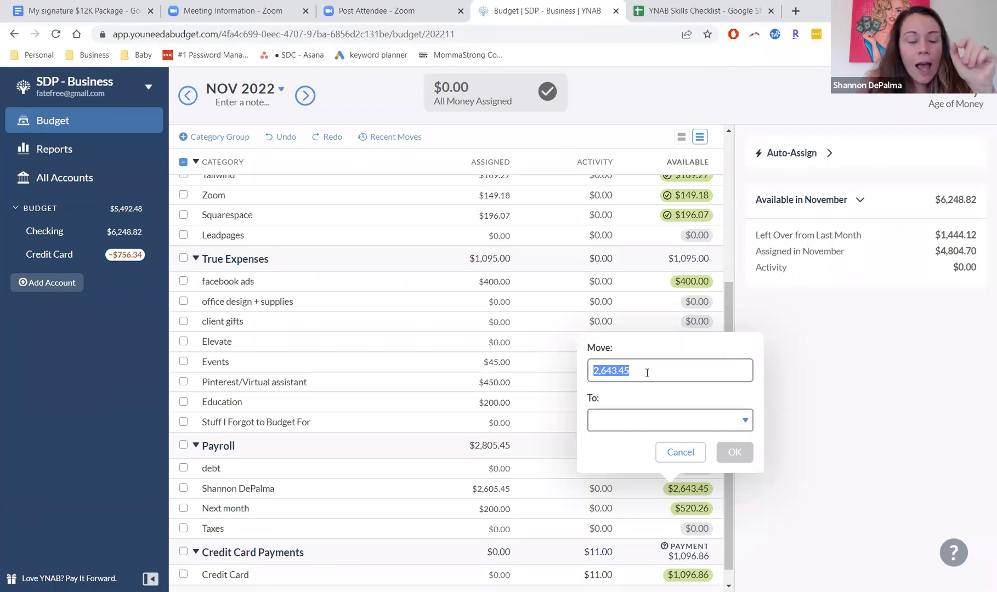
type("1800")
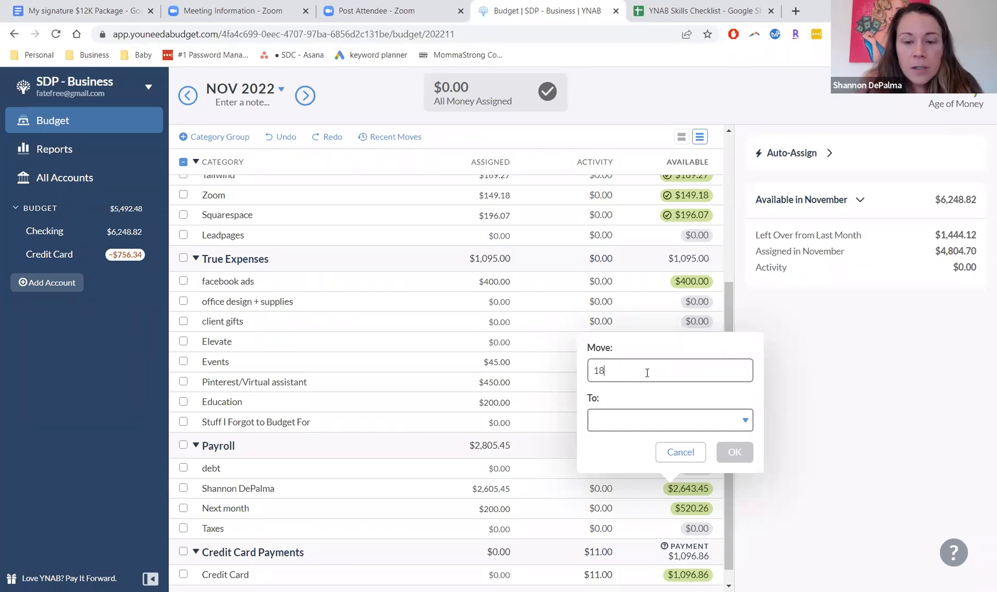
left_click(643, 419)
left_click_drag(738, 478, 737, 527)
left_click(714, 517)
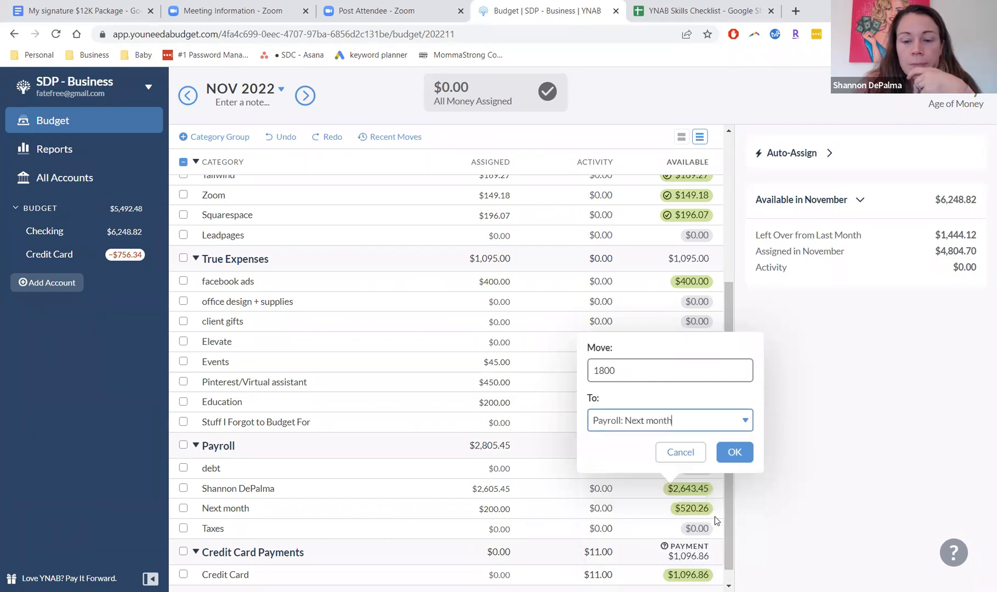
left_click(735, 452)
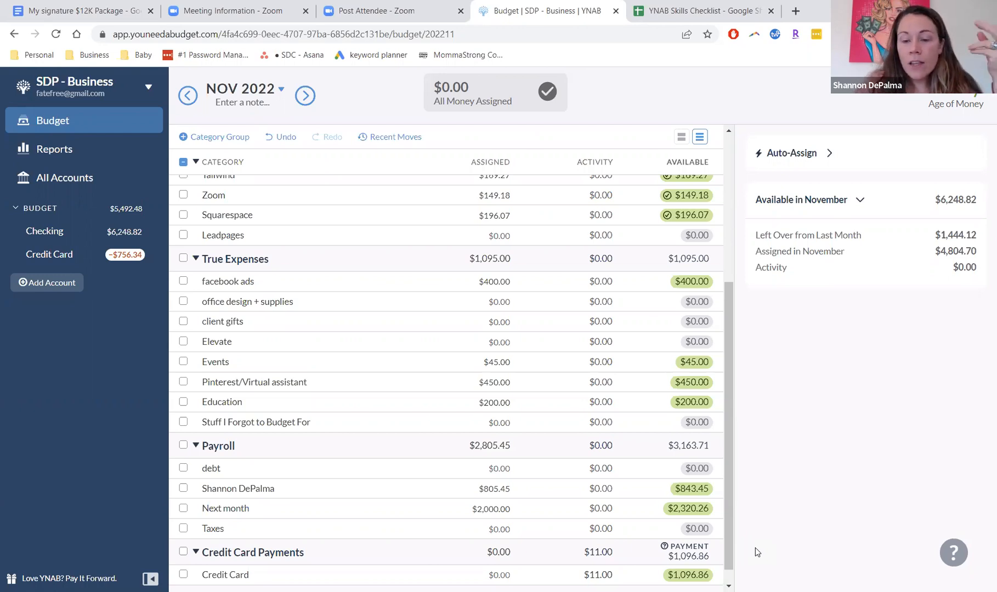
left_click(684, 512)
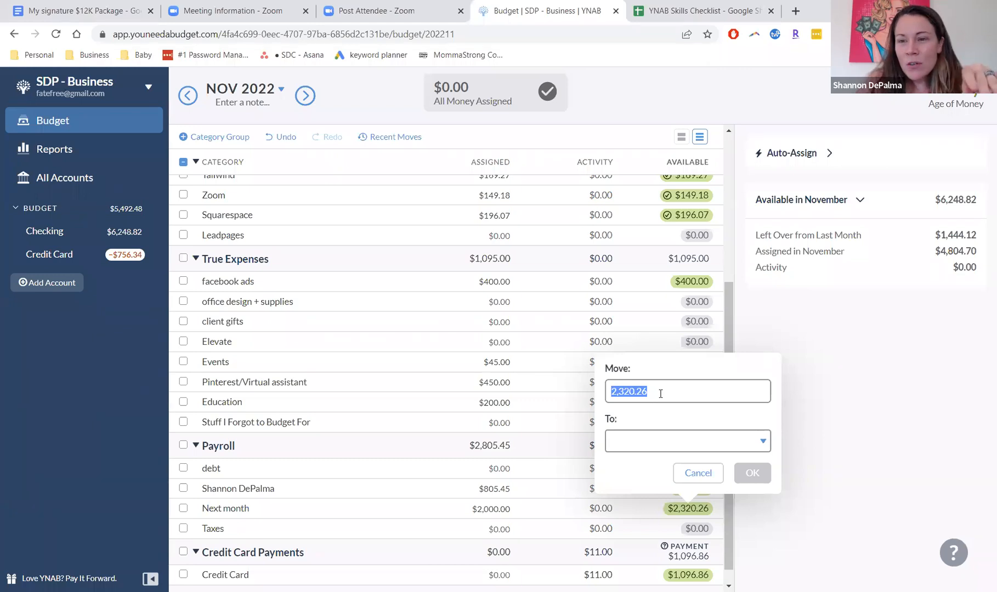
left_click(704, 477)
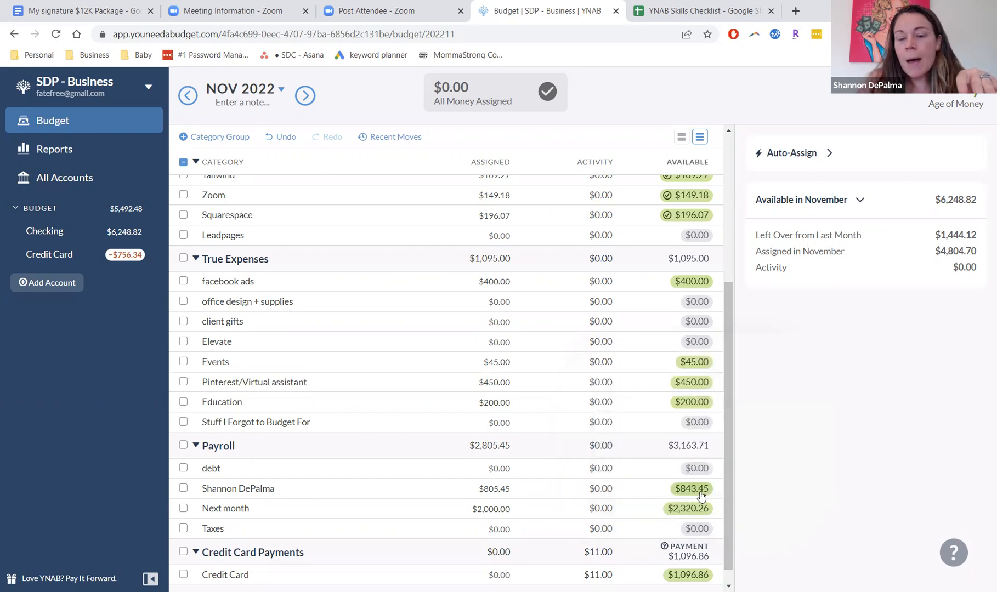